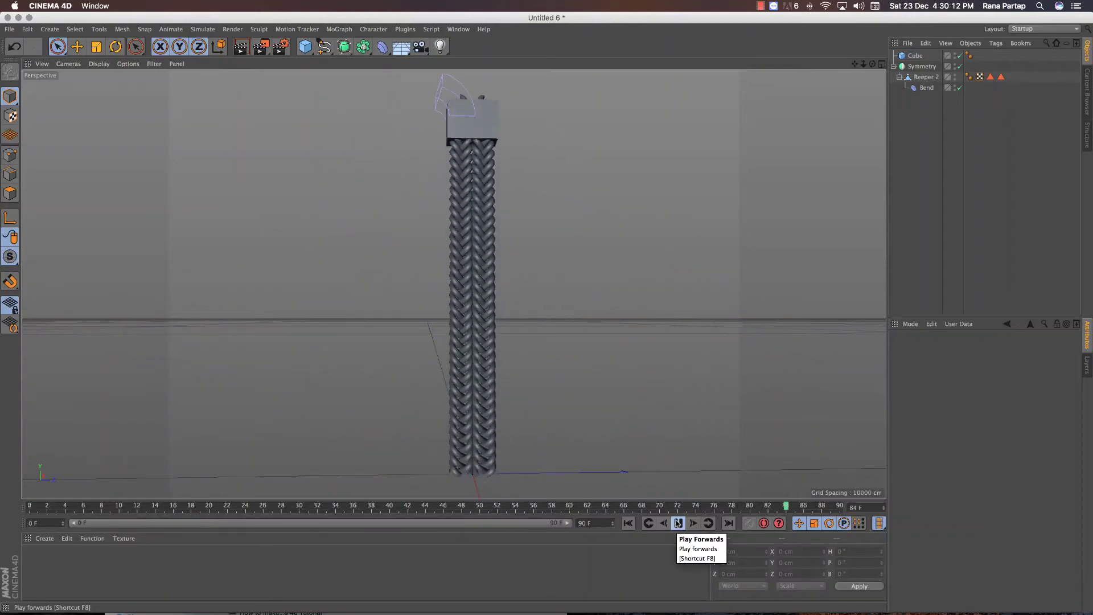
Stop playback of the finished braided-rope bend animation
click(678, 523)
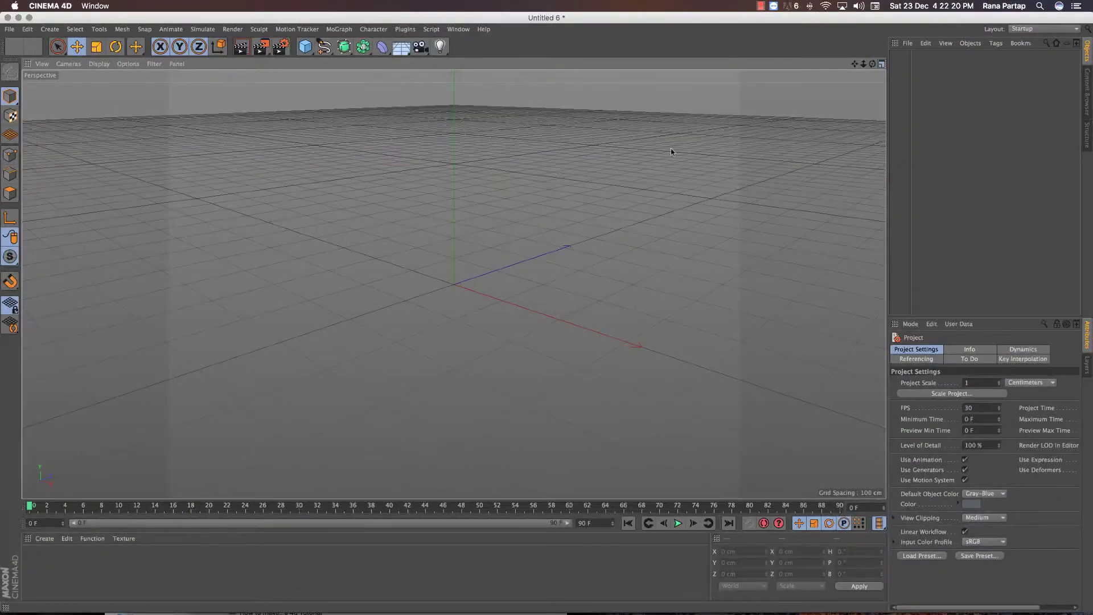
In the Front view, draw a two-point vertical Linear spline from top to bottom
middle_click(671, 152)
click(881, 285)
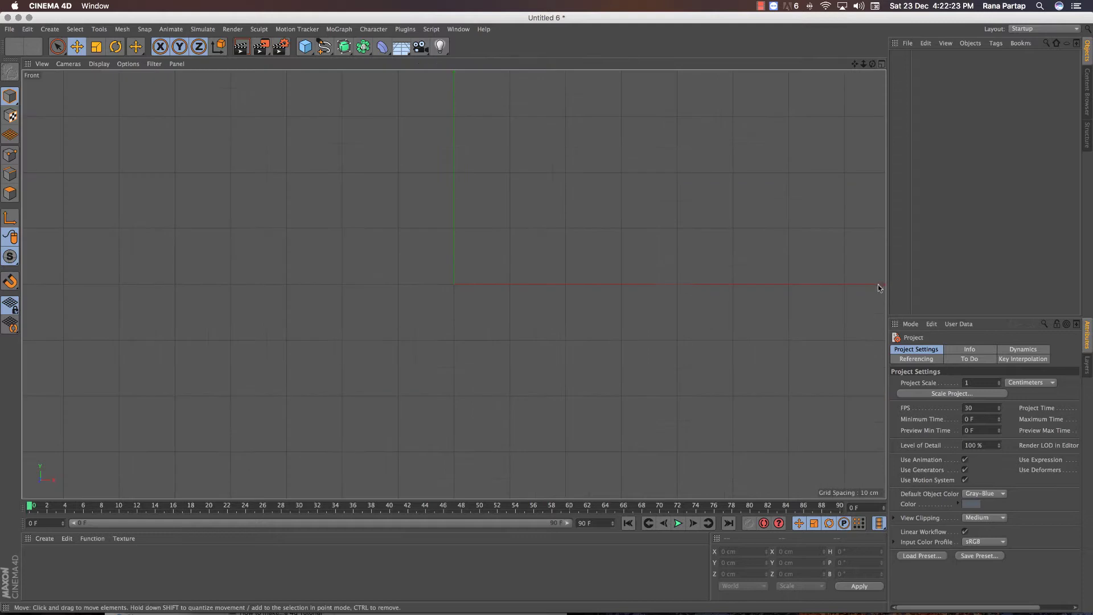
click(324, 46)
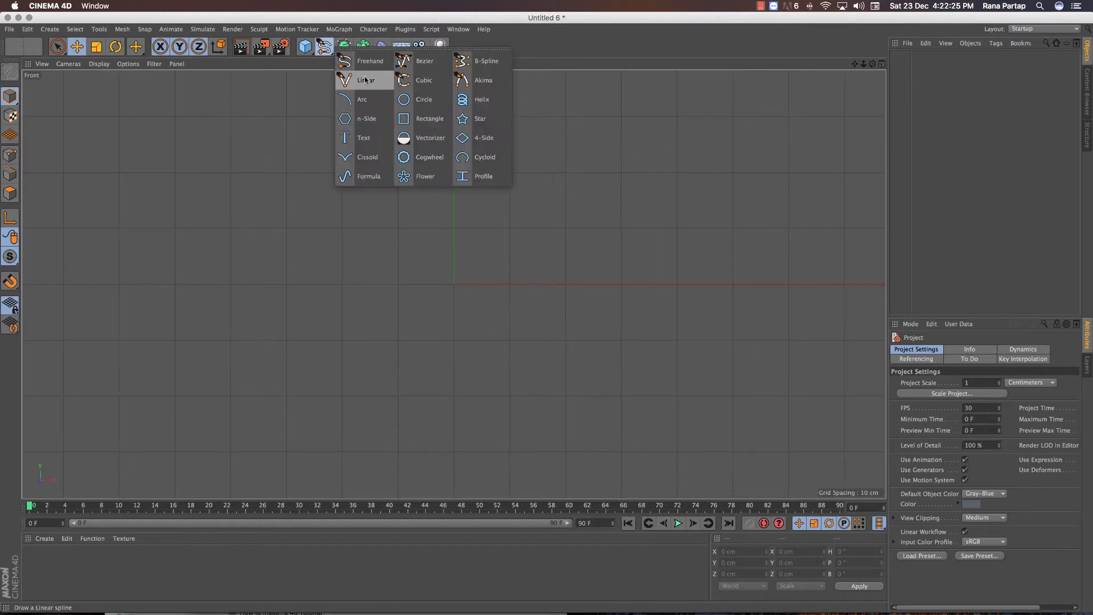
click(366, 80)
click(454, 80)
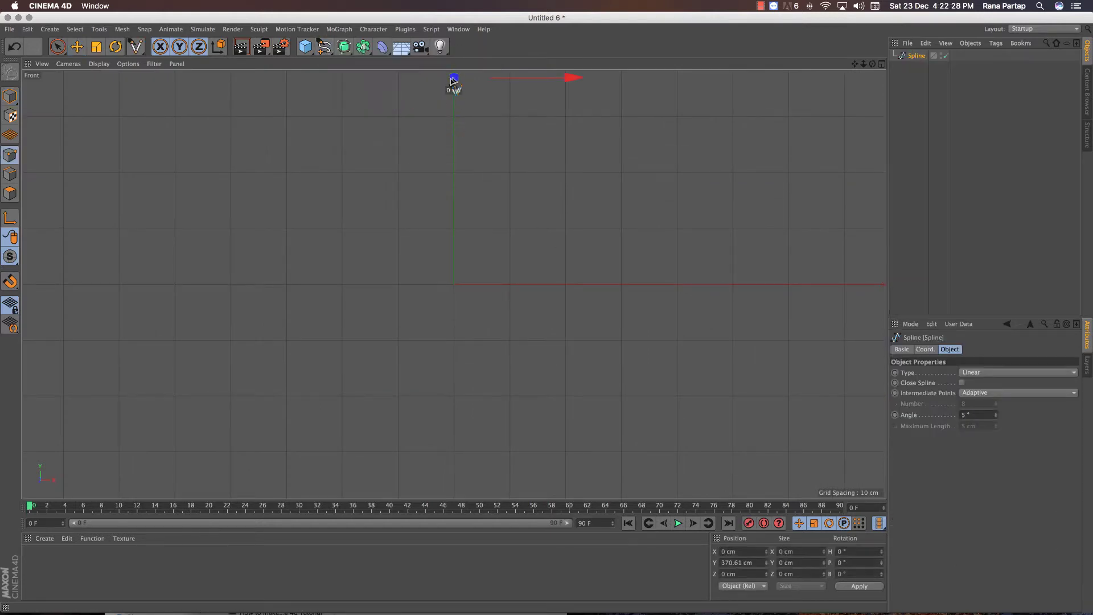
click(455, 493)
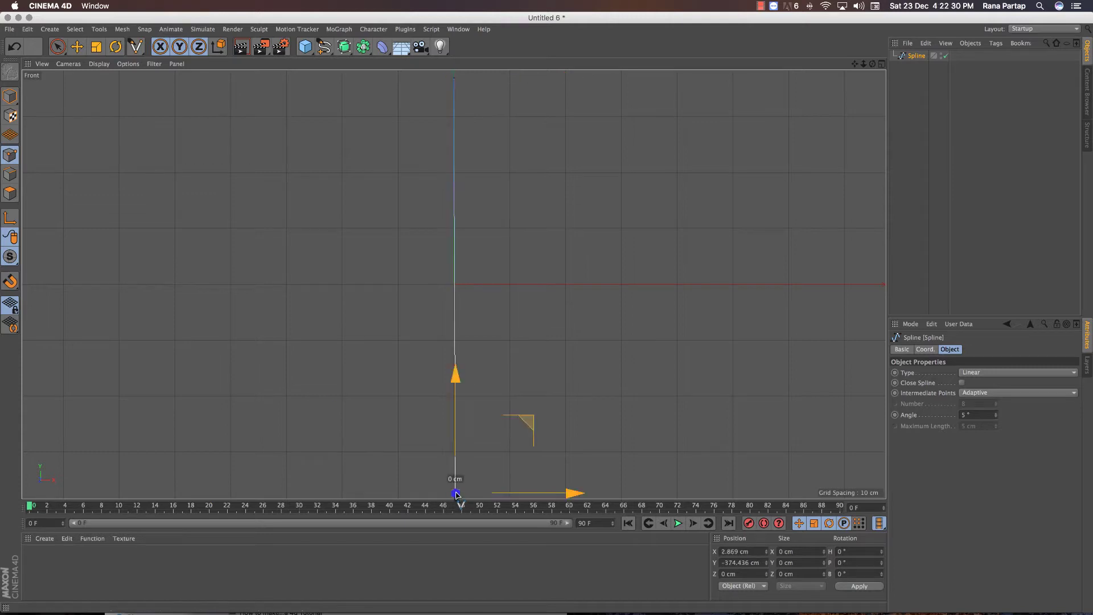
click(61, 45)
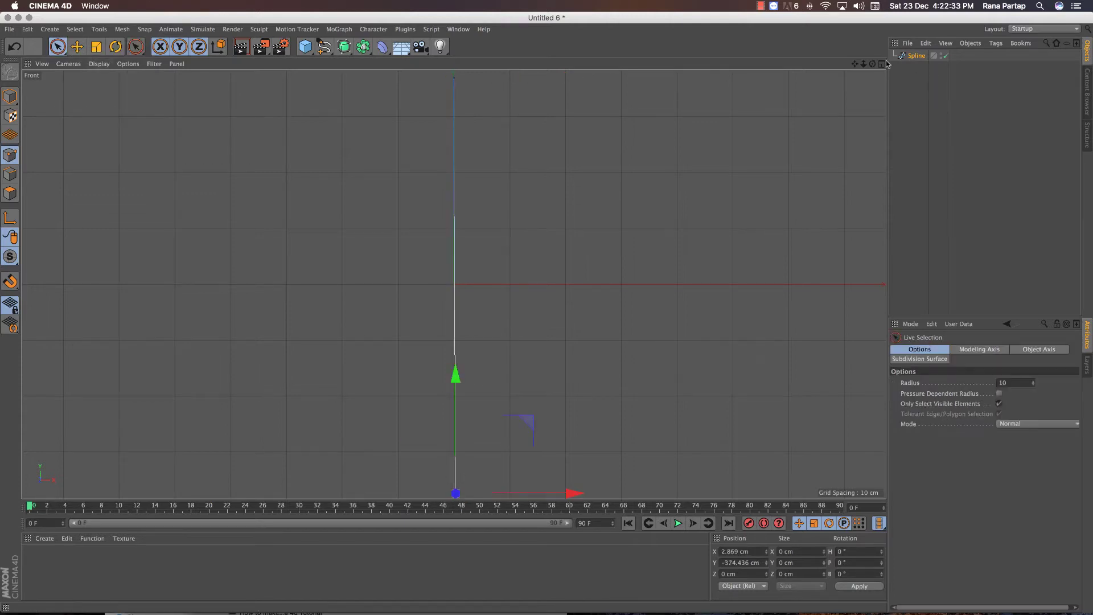
Return to a zoomed single Perspective view and select the Spline object
middle_click(693, 115)
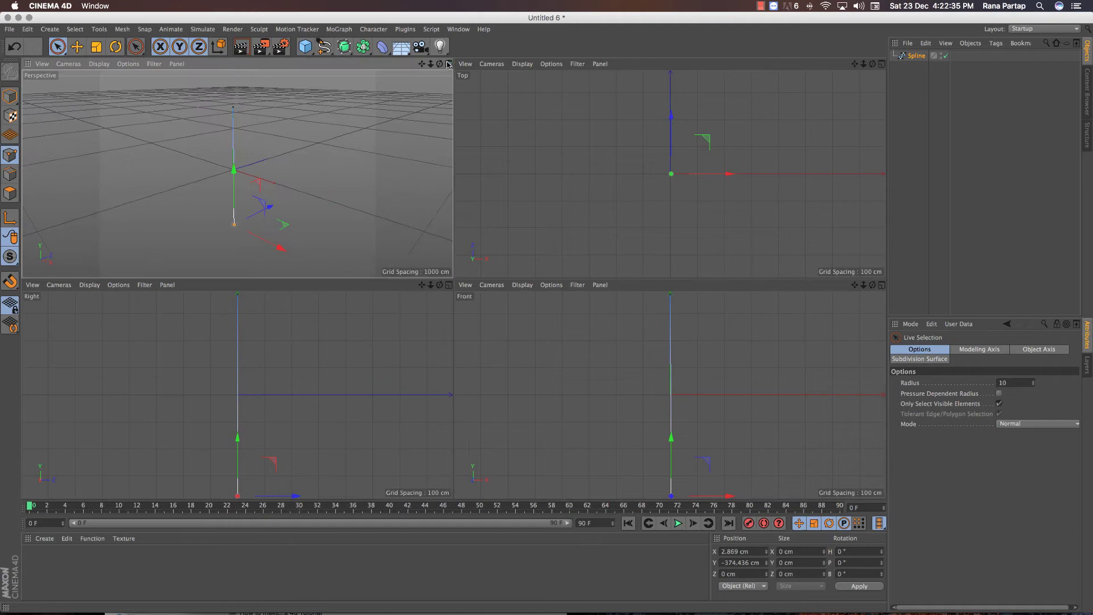
click(449, 64)
scroll(454, 243, up, 3)
scroll(454, 243, up, 3)
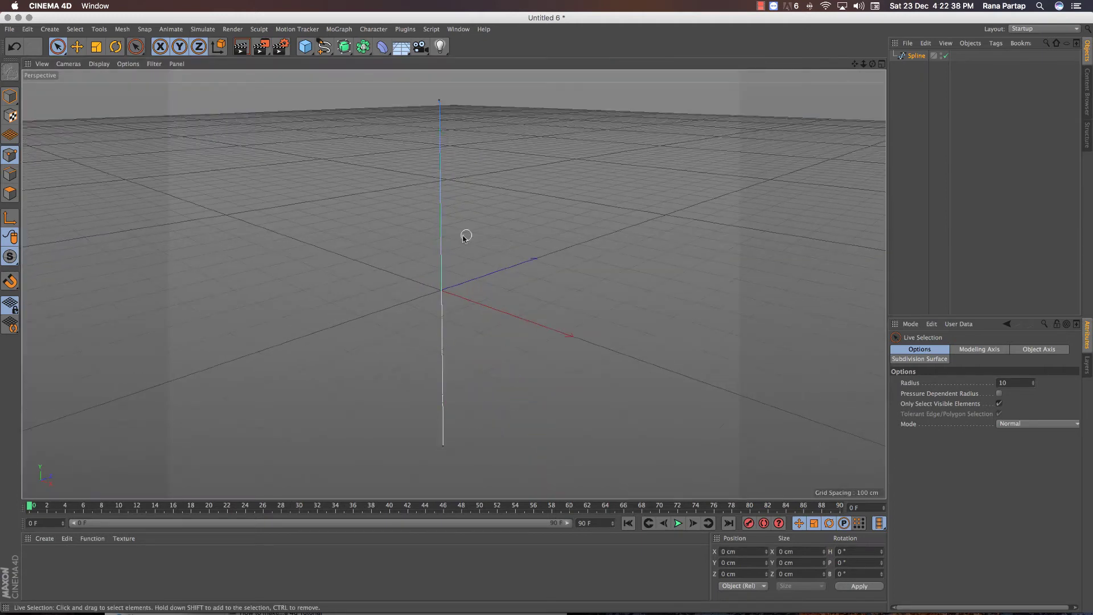
click(917, 56)
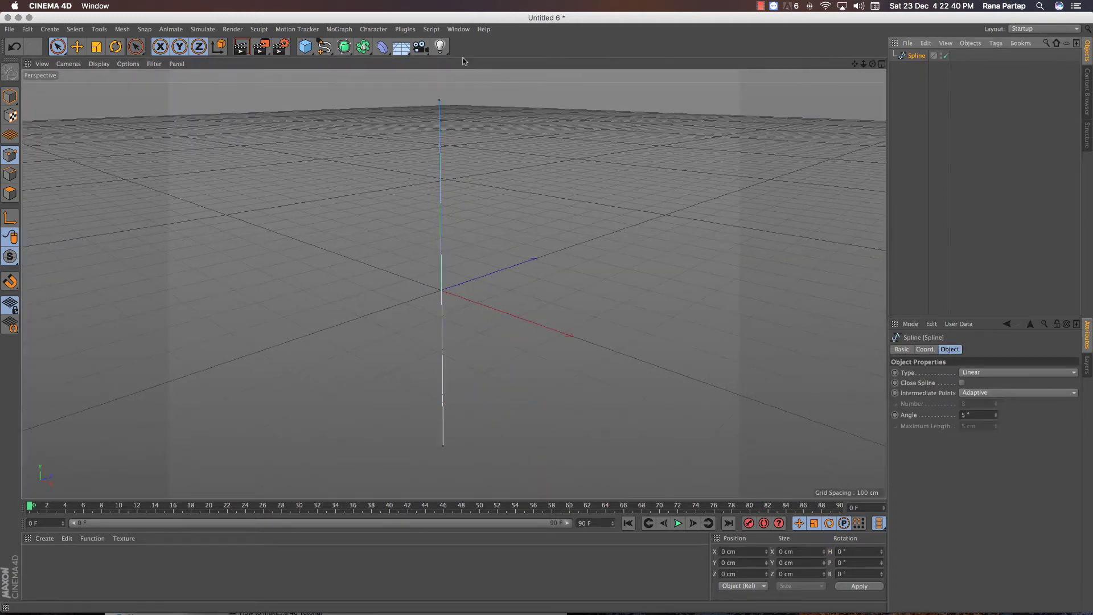
click(431, 29)
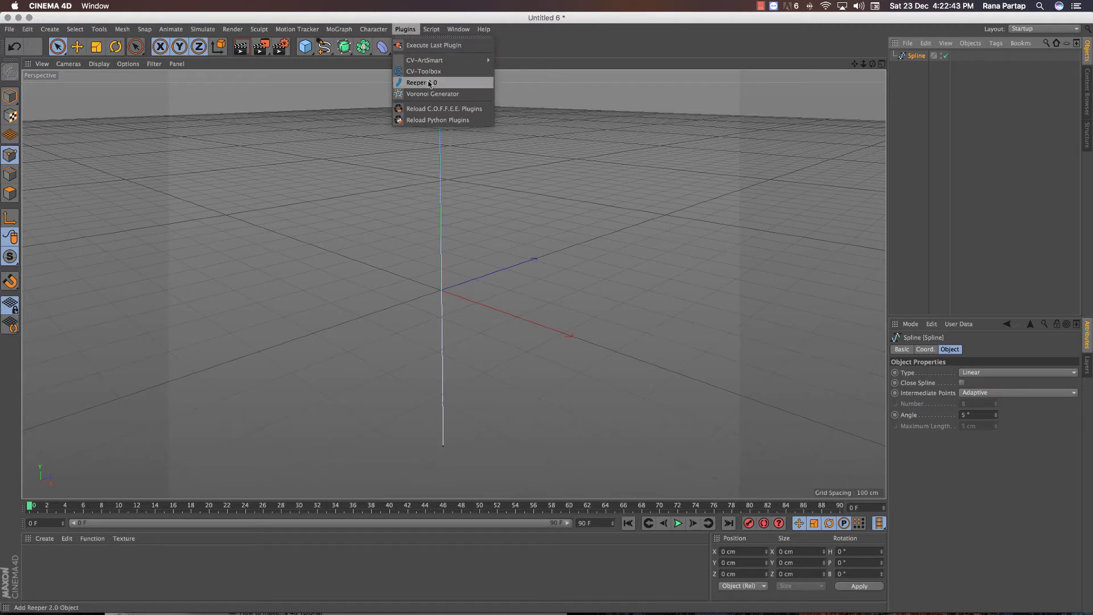
Add Reeper 2.0 with the Spline nested inside, in 3-strand Lissajous Braid mode at 7 cm radius
click(429, 83)
drag(922, 60, 922, 58)
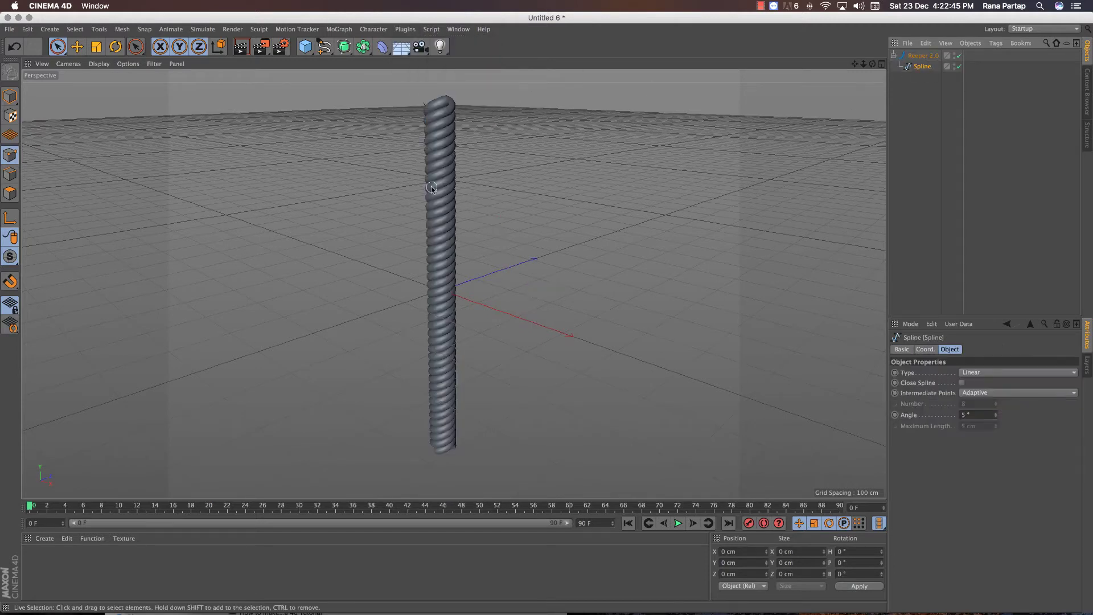
scroll(431, 187, up, 4)
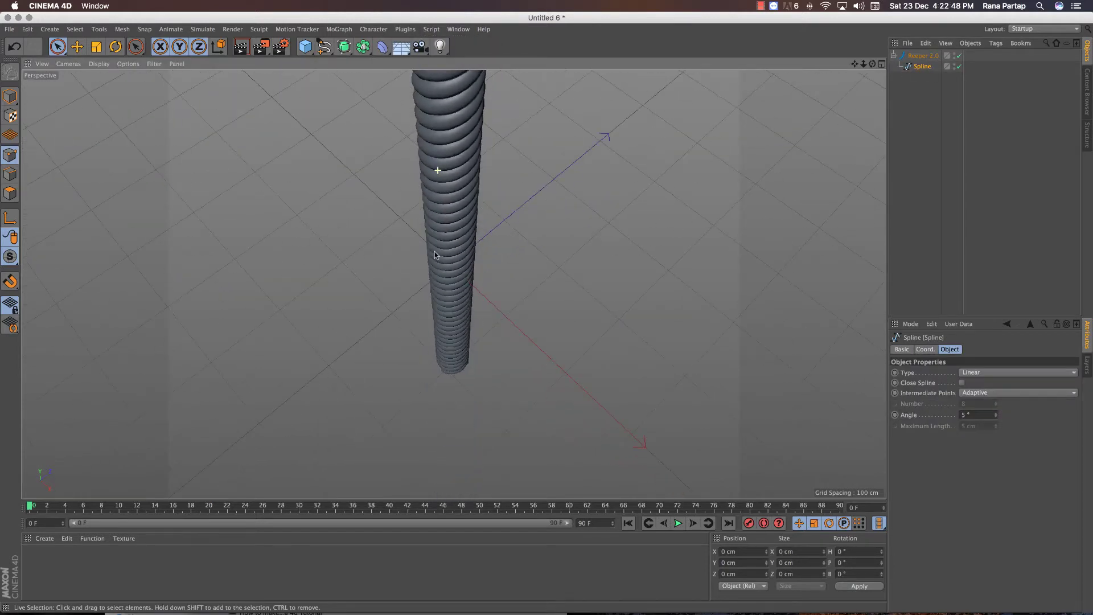
click(929, 58)
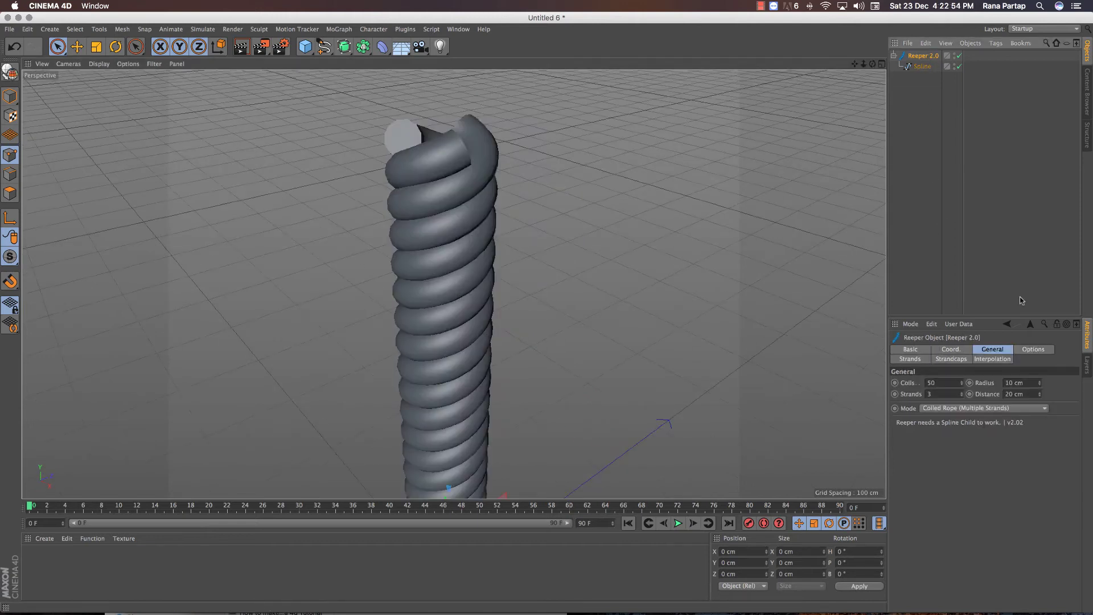
click(984, 407)
click(968, 441)
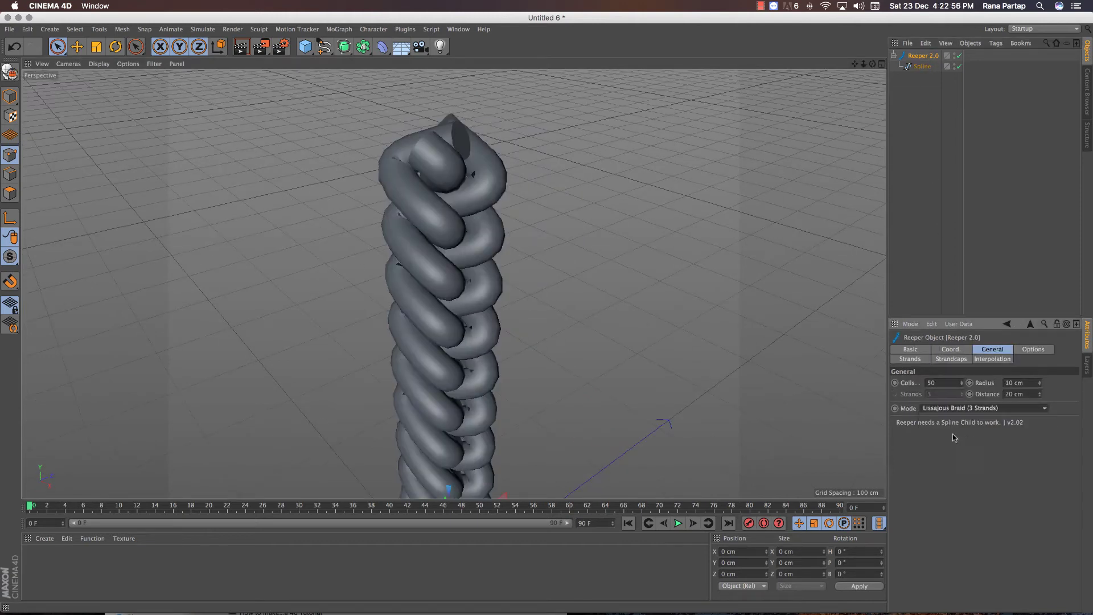
drag(1040, 384, 1042, 398)
drag(961, 383, 961, 387)
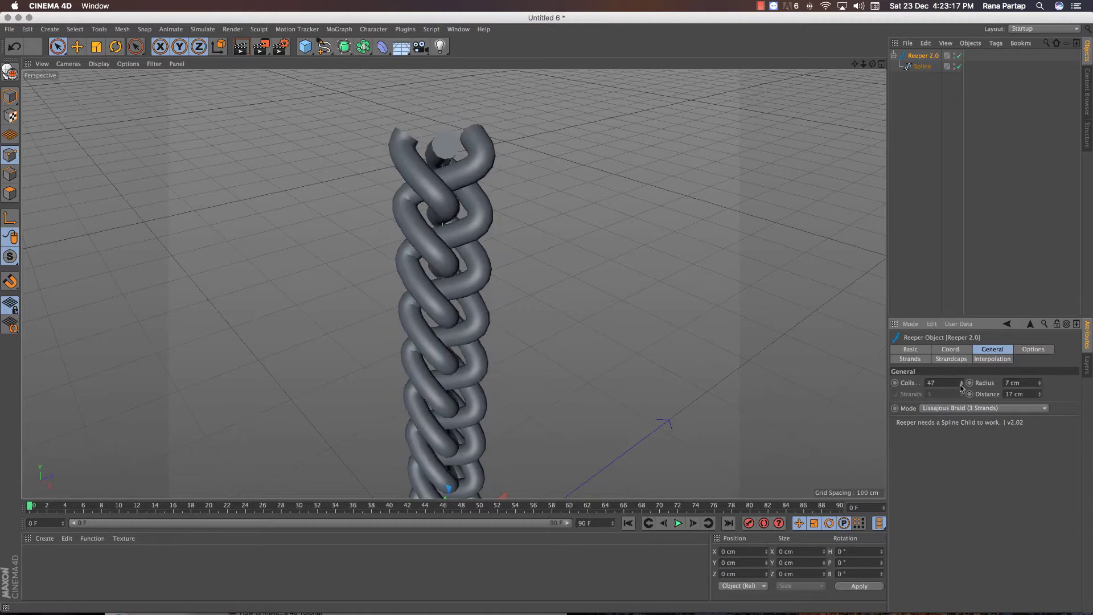
Switch the braid to 5 strands with 6 cm radius and 19 cm distance
click(1004, 408)
click(978, 448)
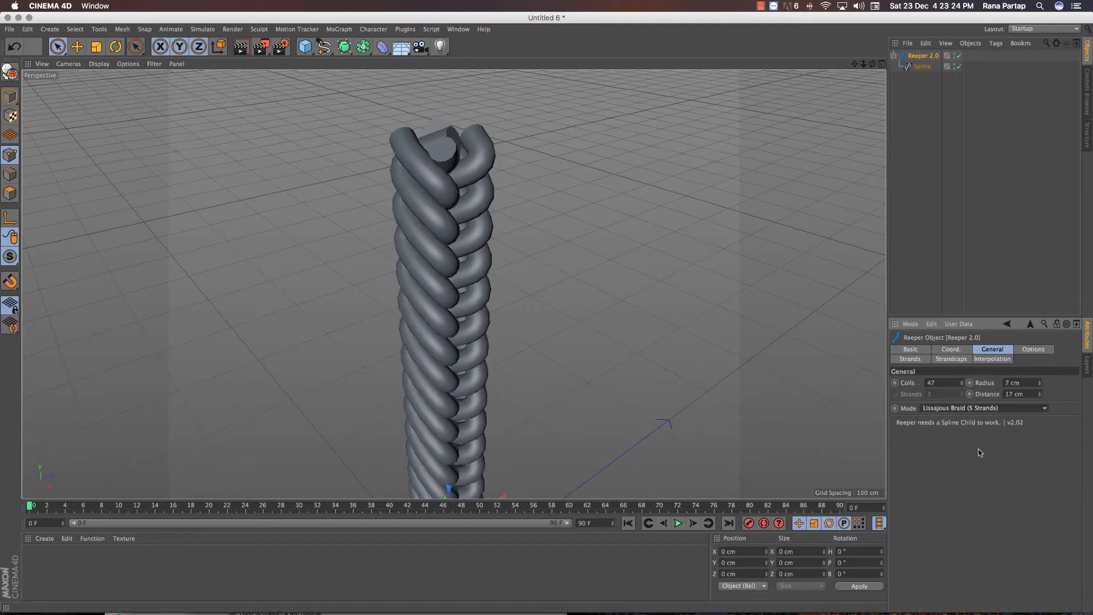
scroll(454, 214, up, 2)
mouse_move(465, 215)
alt+mouse_down()
mouse_move(506, 220)
mouse_move(529, 261)
alt+mouse_up()
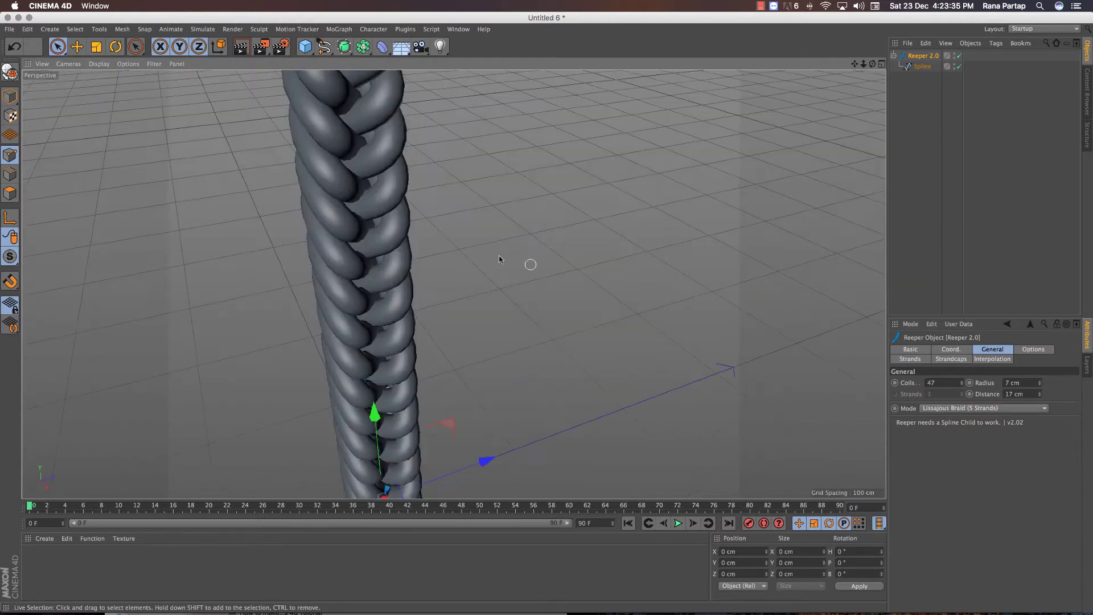
click(1040, 385)
click(1039, 384)
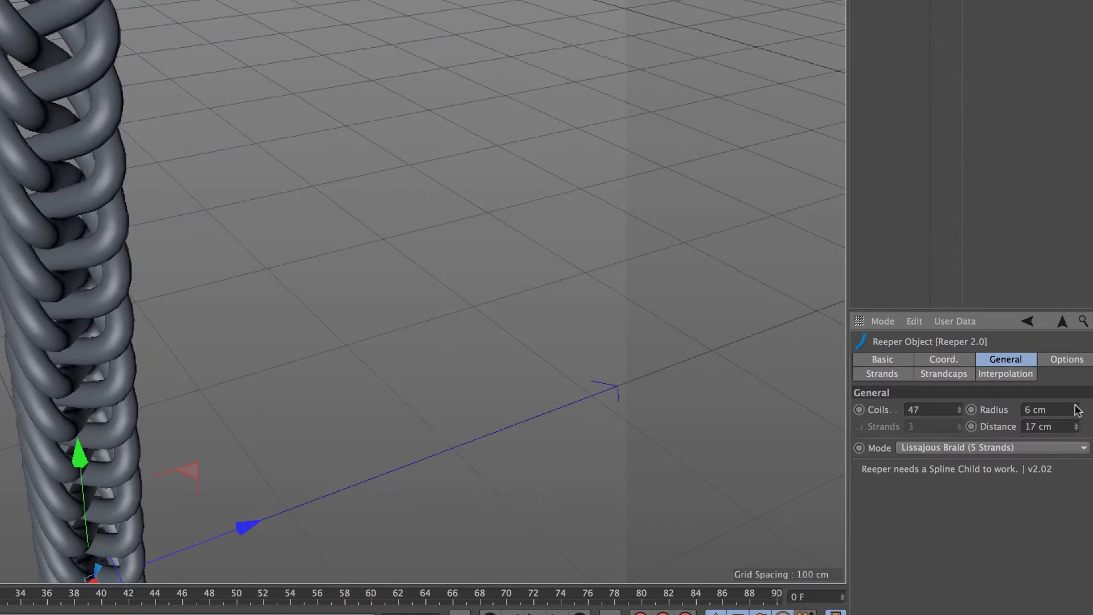
drag(1078, 424, 1077, 441)
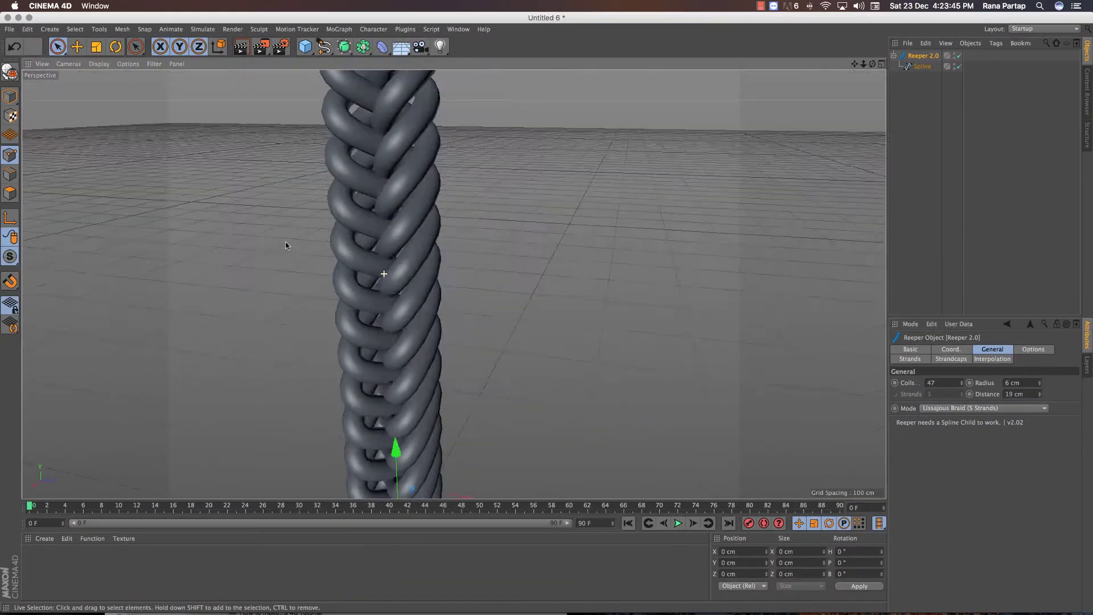
alt+drag(285, 244, 298, 285)
scroll(299, 285, down, 5)
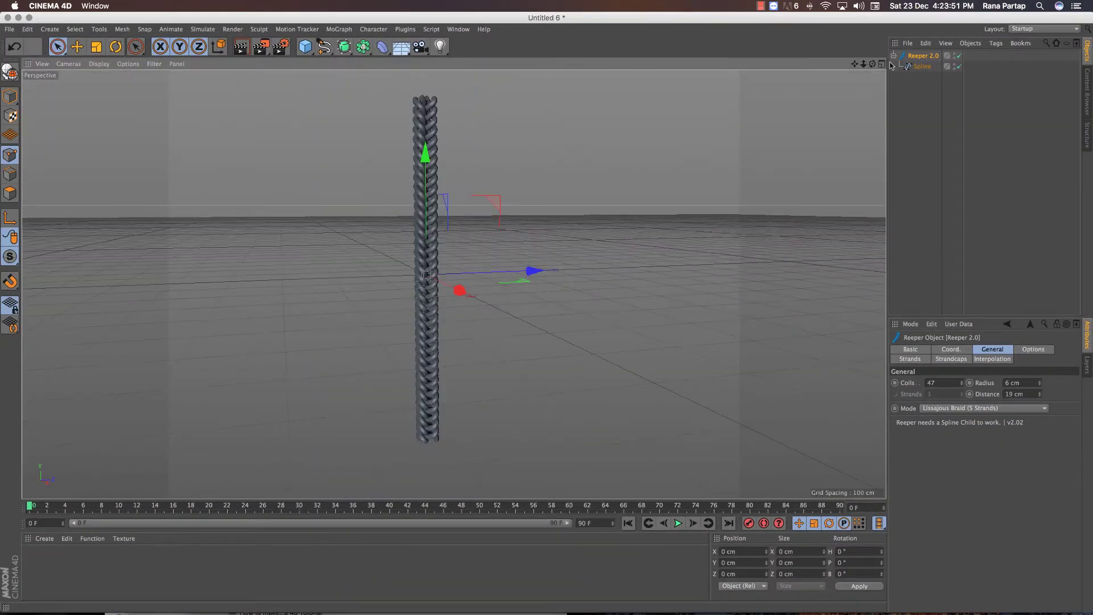
Return to a single zoomed-out Perspective view and add a Bend deformer
click(881, 63)
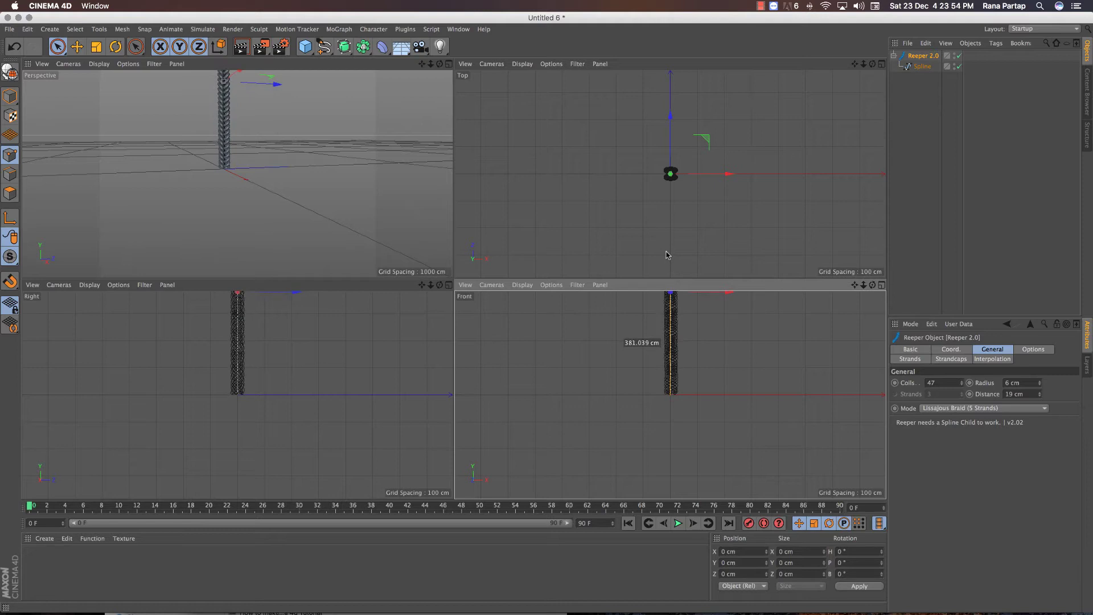
middle_click(390, 124)
scroll(431, 153, up, 3)
scroll(446, 289, down, 4)
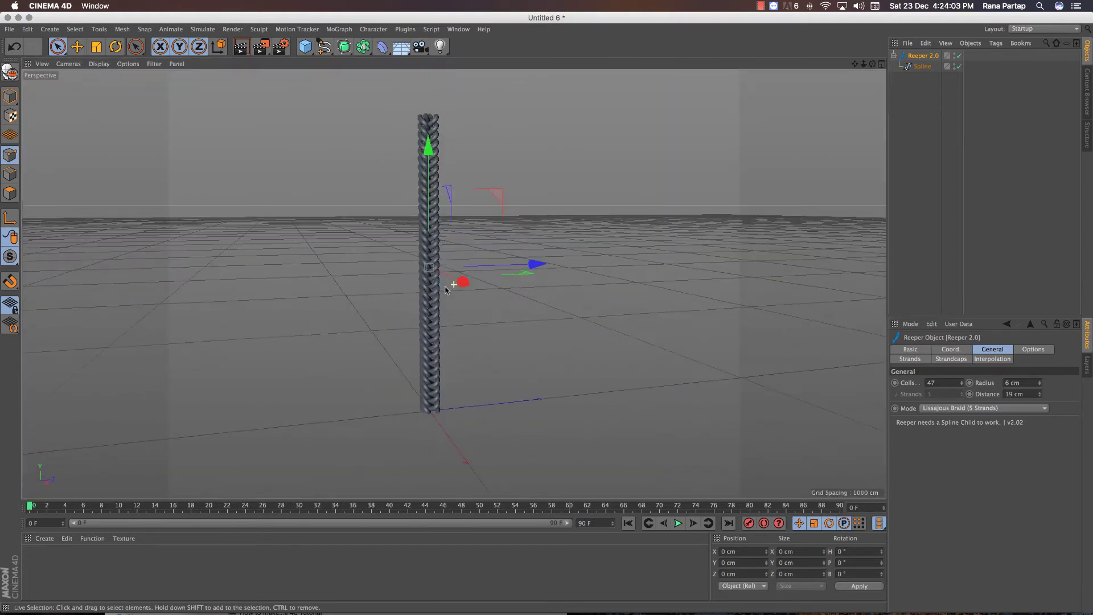
drag(382, 47, 435, 65)
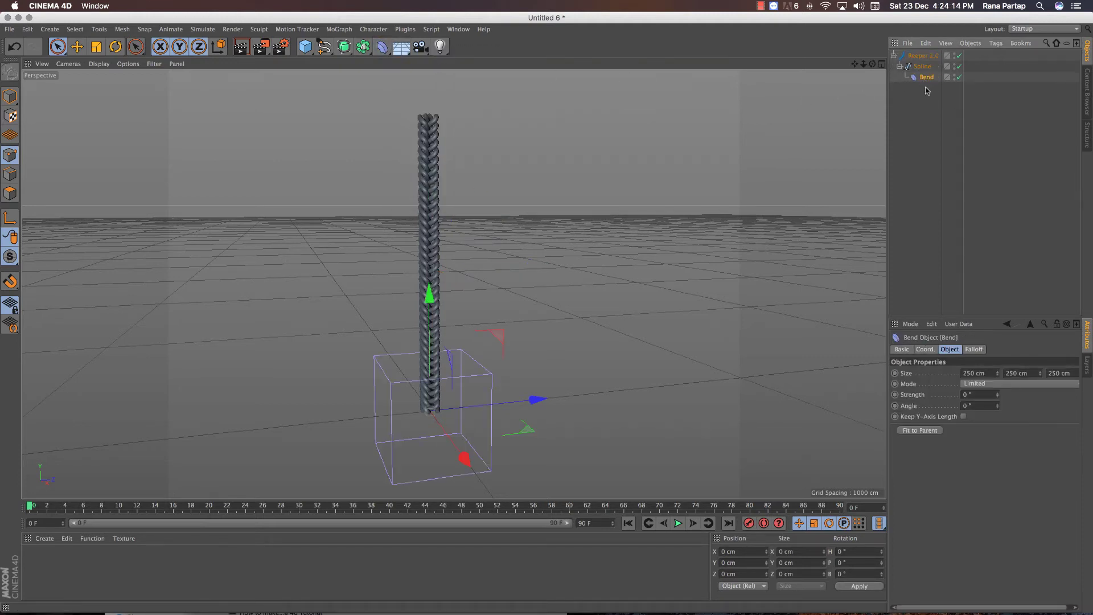
Resize the Bend cage to 53 × 817 × 71 cm and raise it along the rope
scroll(517, 307, up, 2)
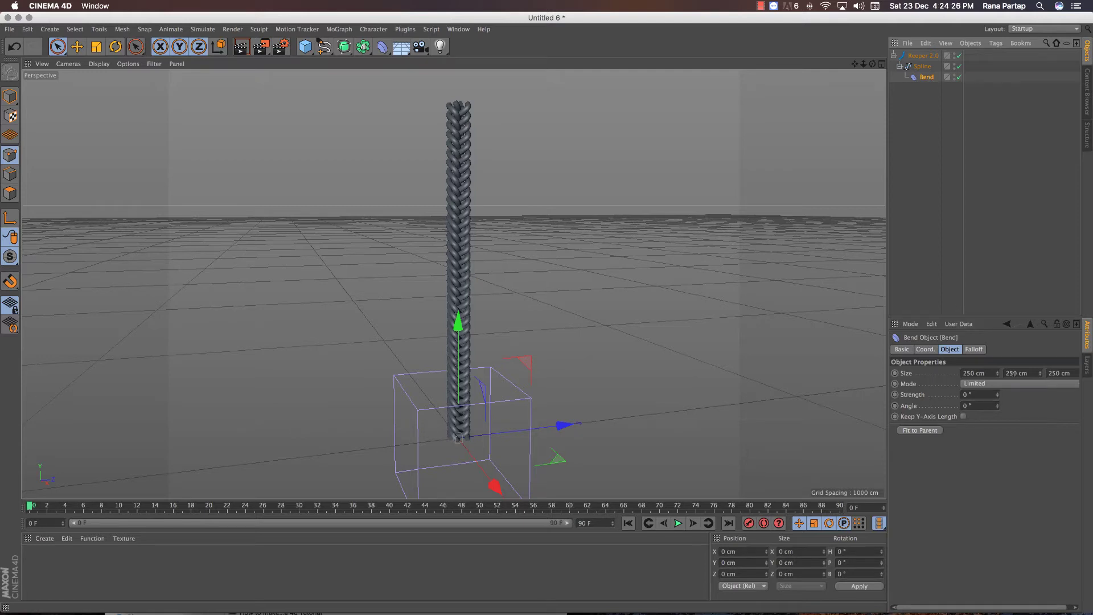
drag(1040, 373, 958, 71)
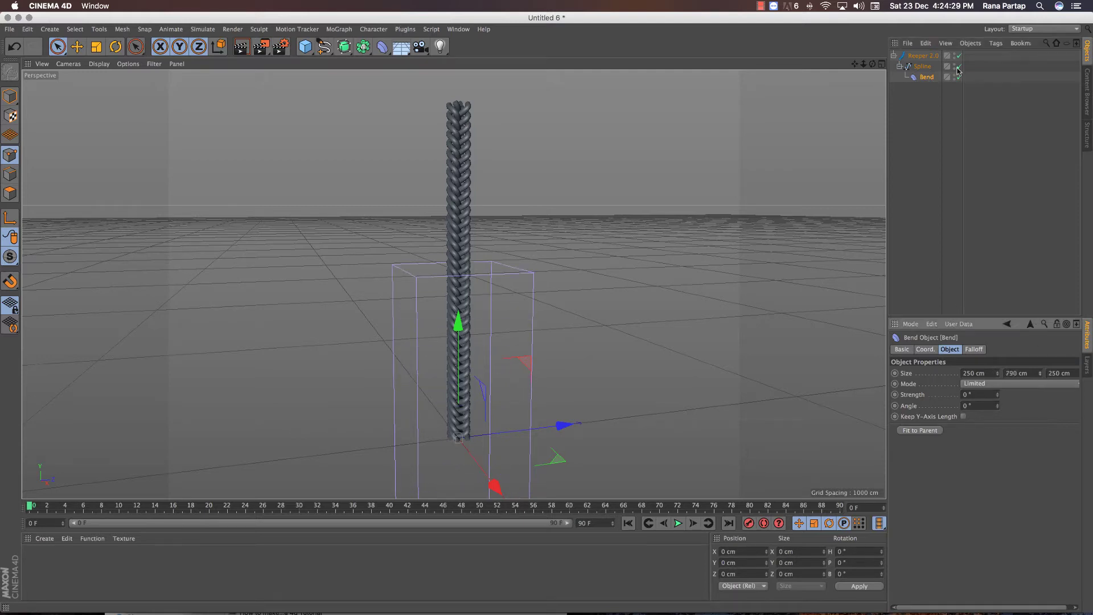
drag(455, 319, 478, 169)
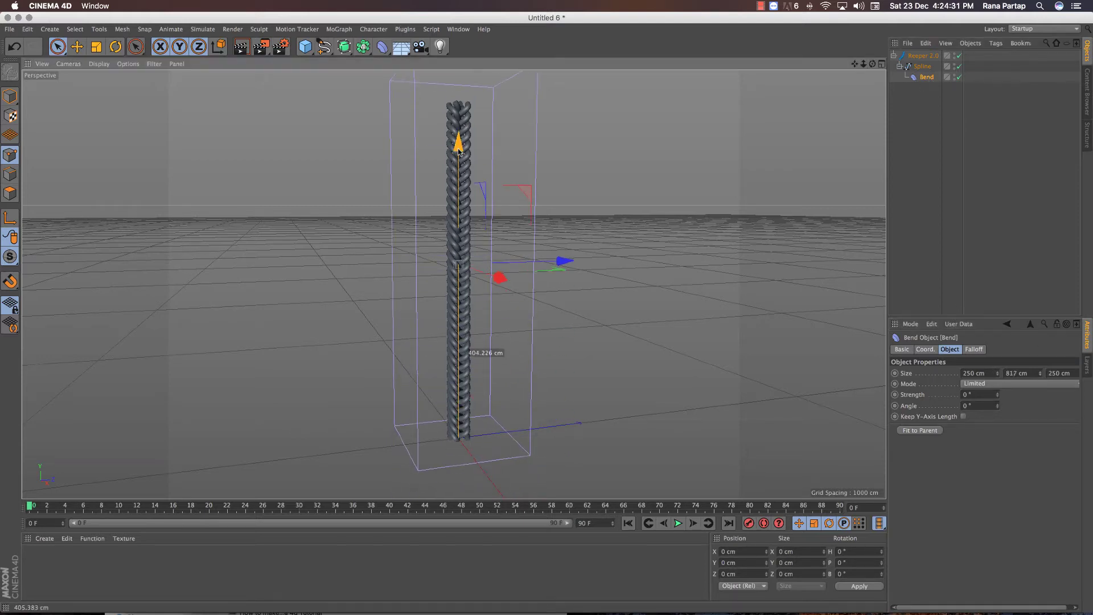
drag(998, 376, 1030, 473)
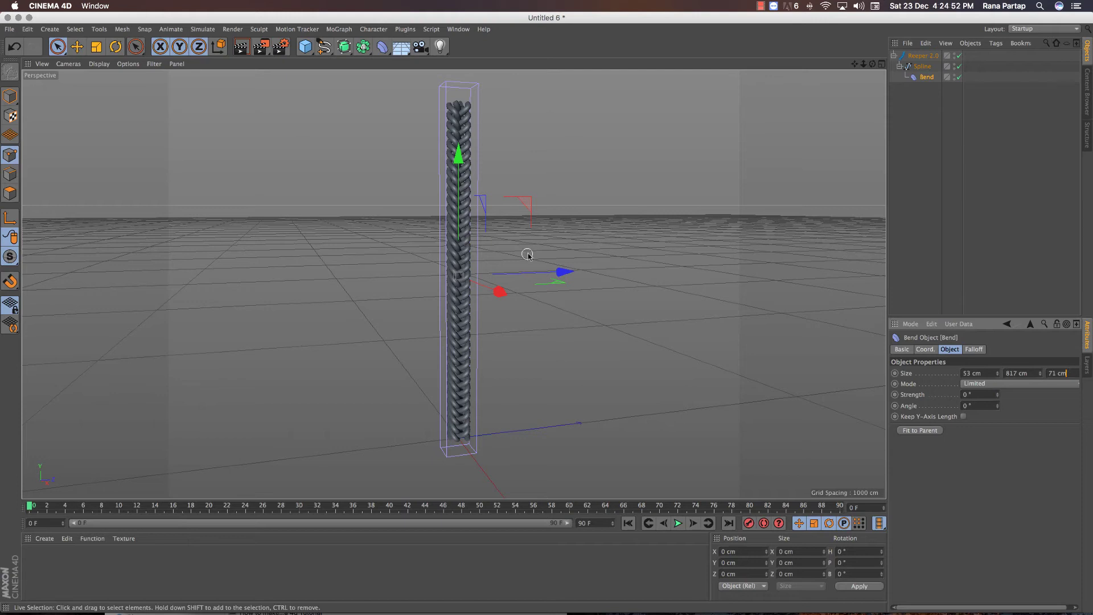
scroll(489, 242, up, 3)
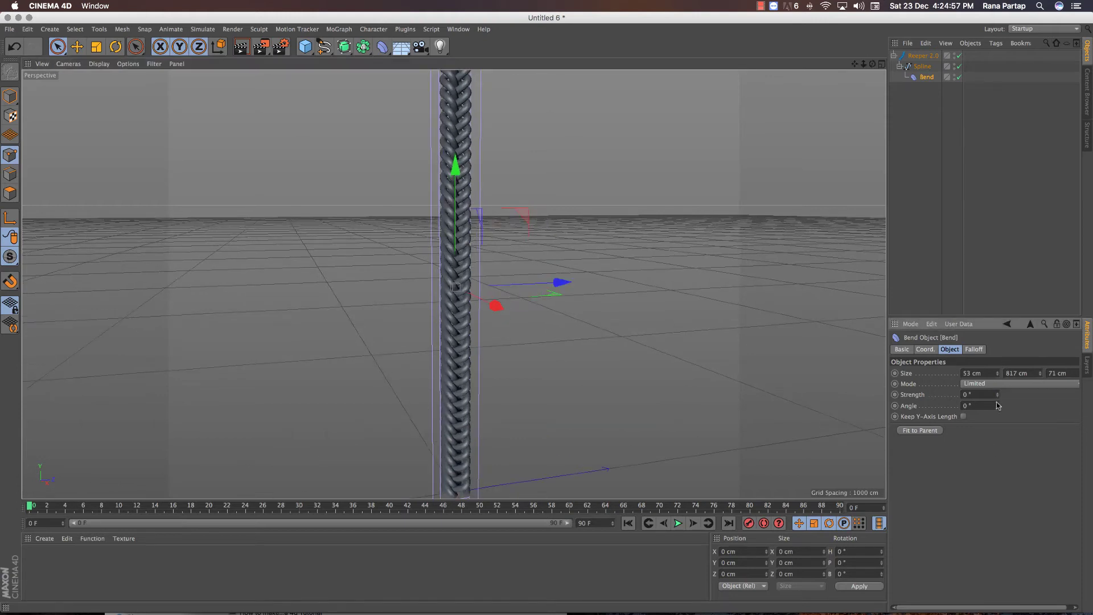
drag(998, 397, 955, 484)
key(ctrl+z)
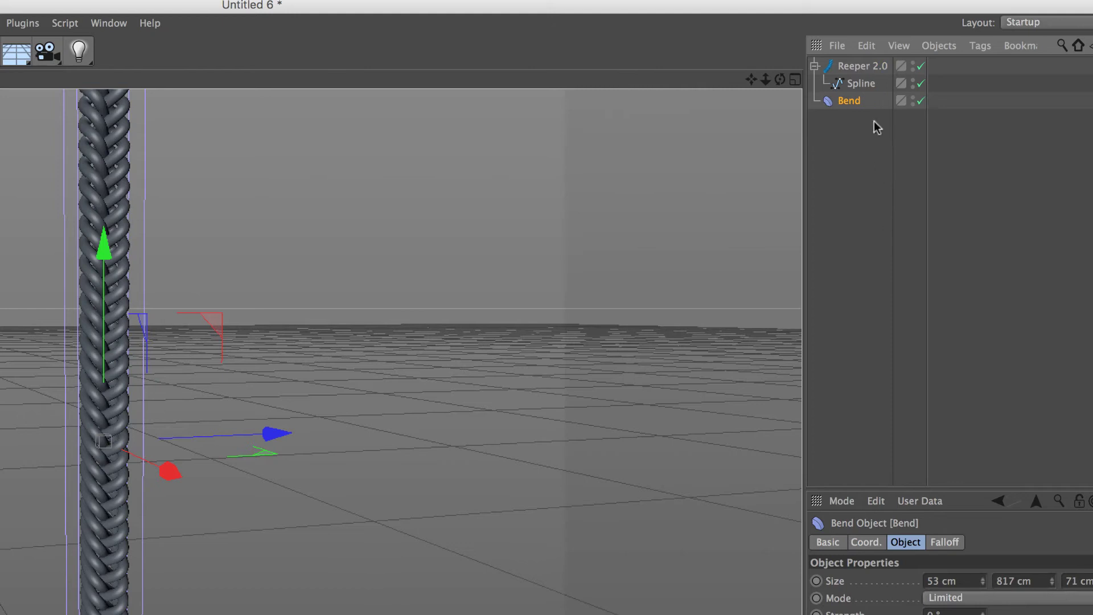
Select all Reeper 2.0 children and merge them into one Reeper 2 polygon object
click(851, 75)
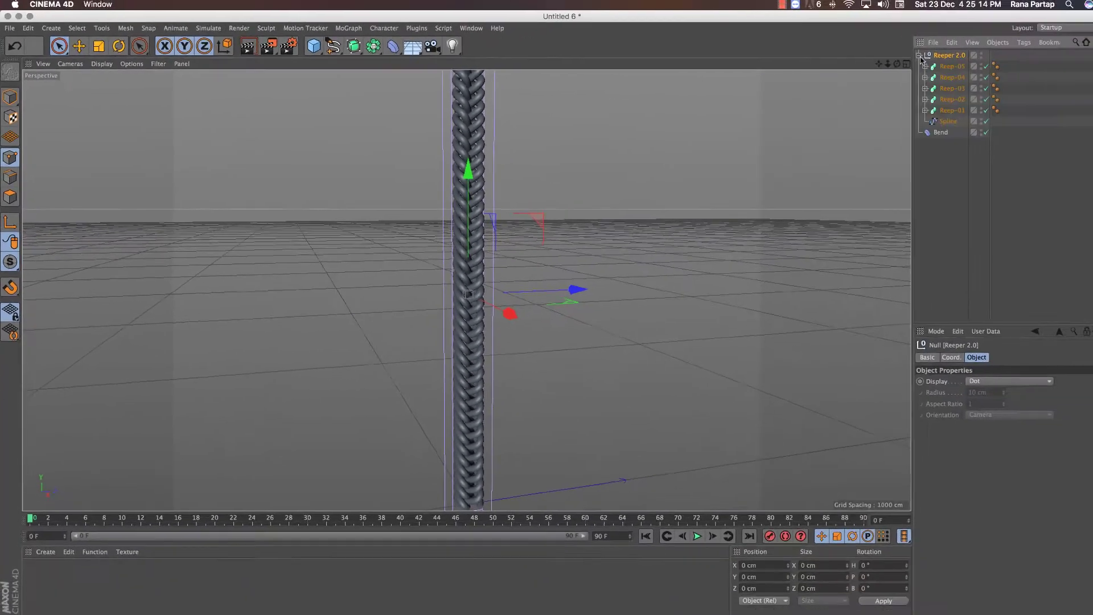
right_click(820, 64)
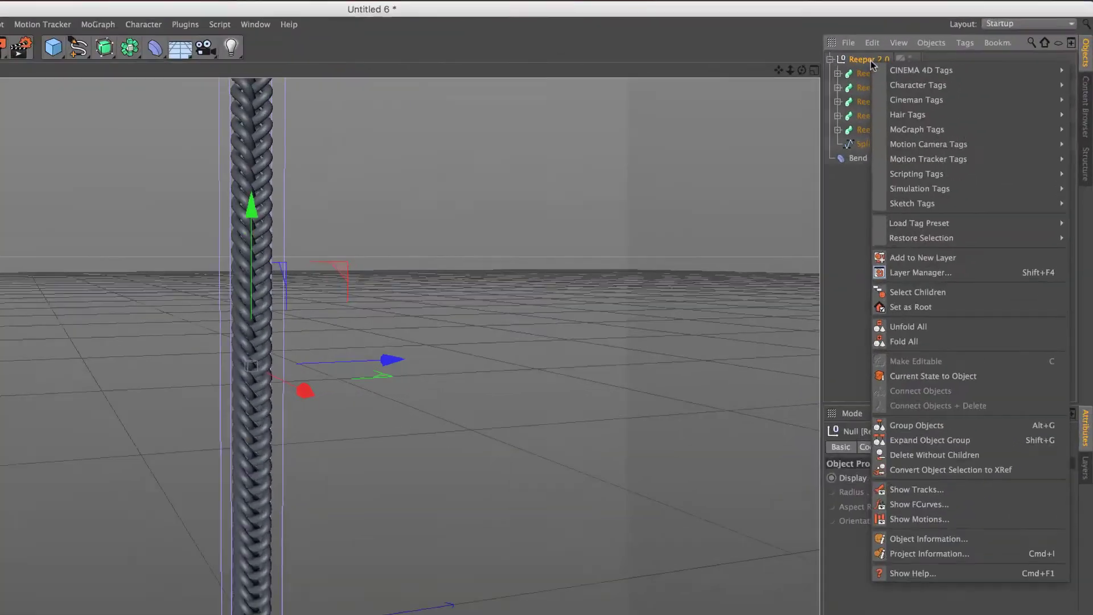
click(885, 357)
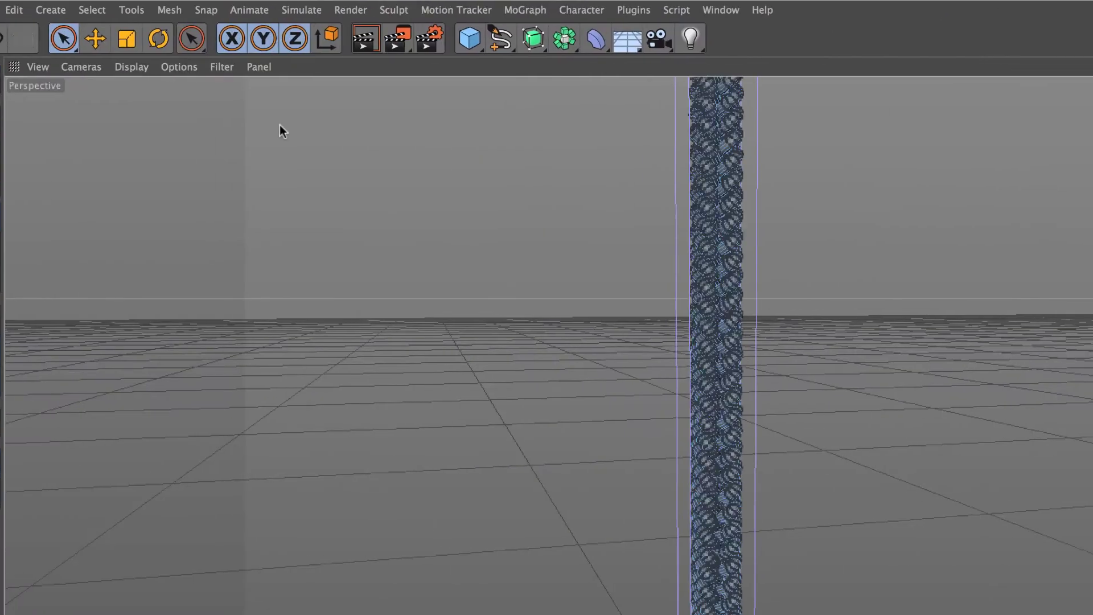
right_click(864, 57)
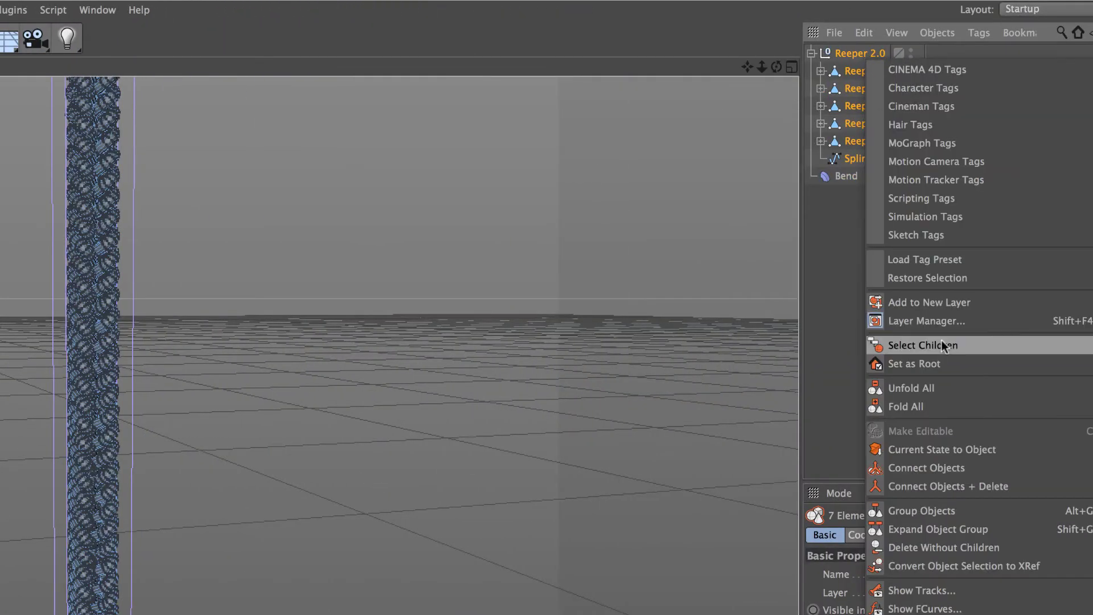
click(941, 341)
right_click(858, 51)
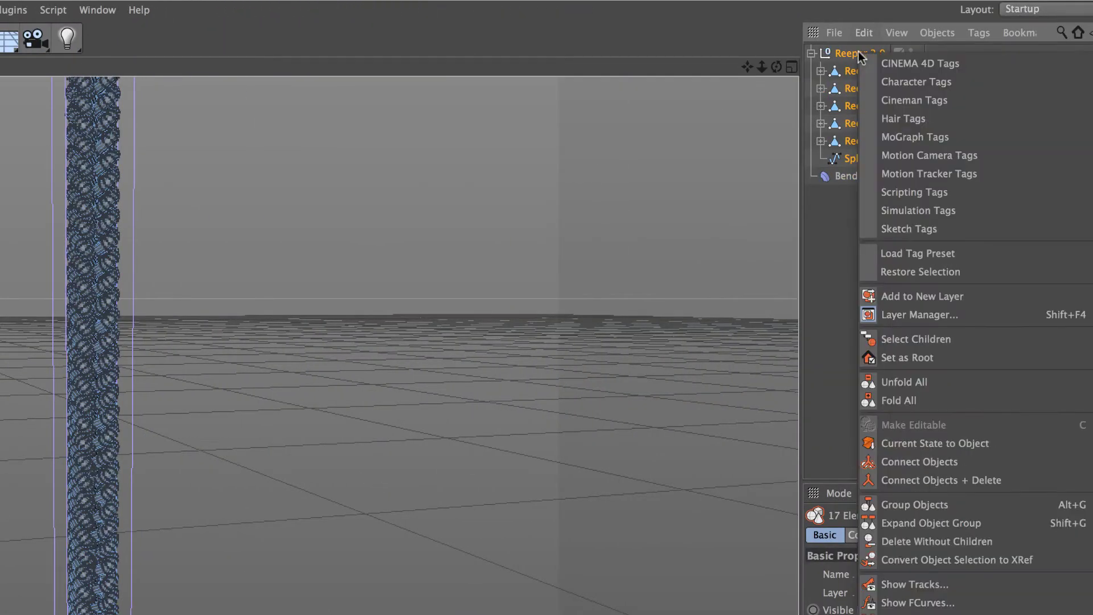
click(973, 479)
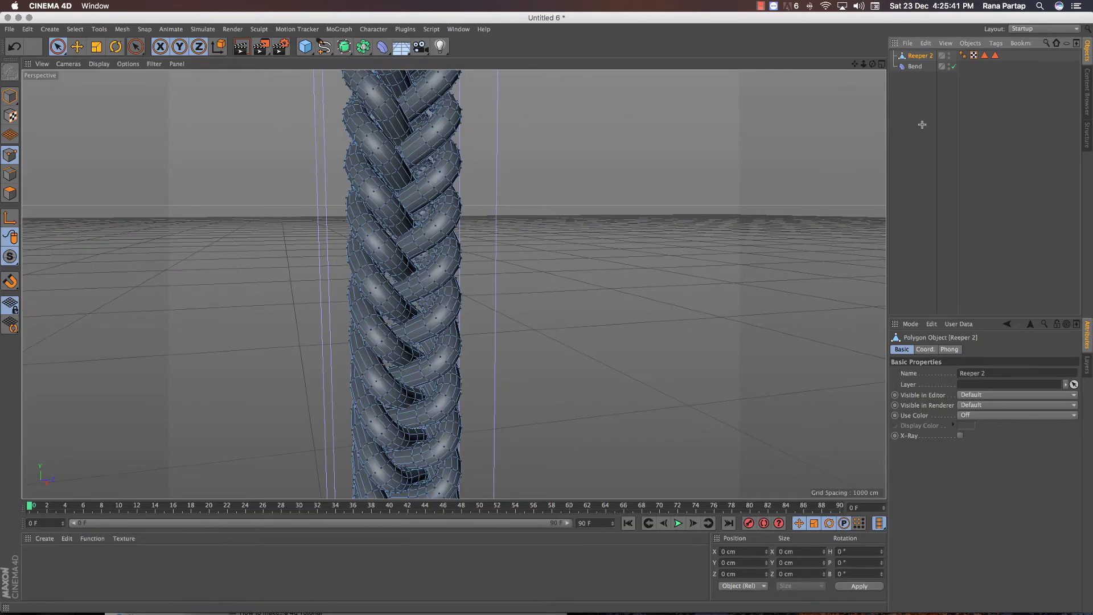
click(922, 124)
Nest the Bend deformer under Reeper 2 and rotate it -90° in pitch
drag(915, 66, 920, 57)
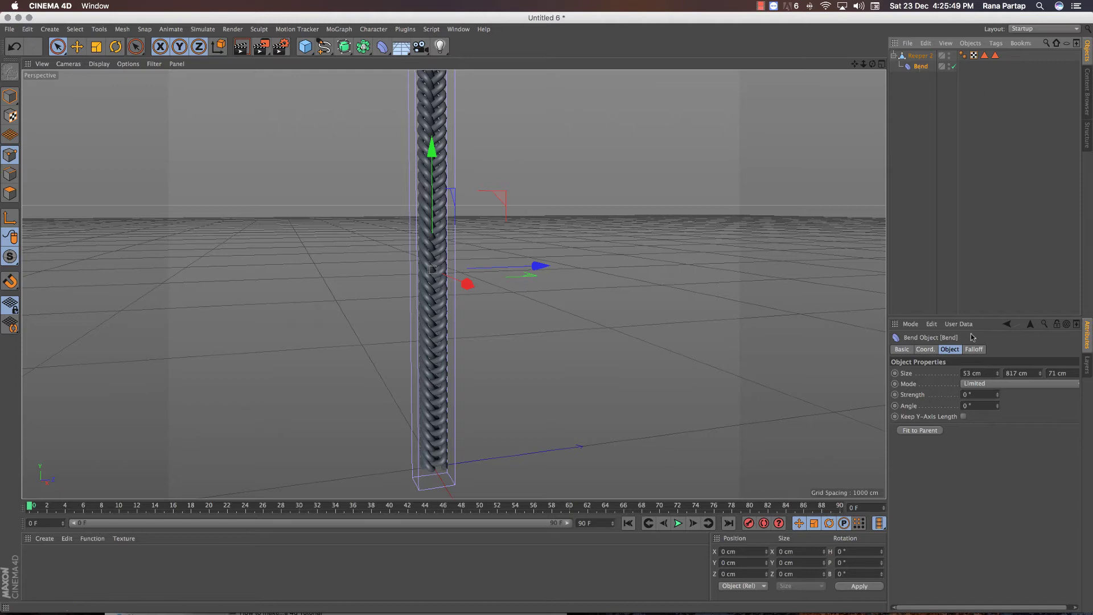
drag(996, 394, 990, 341)
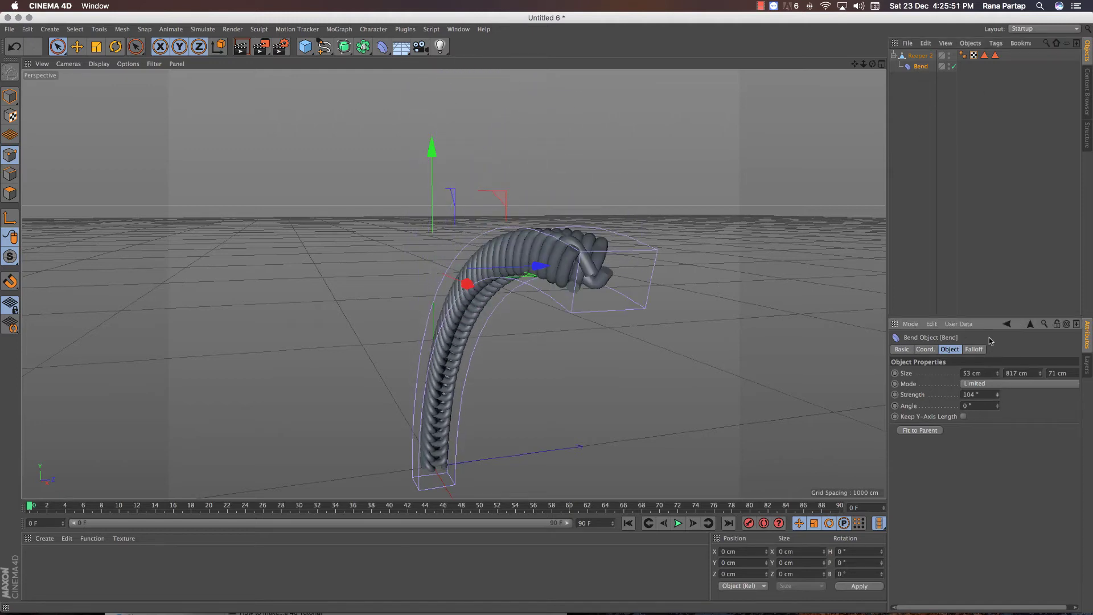
key(ctrl+z)
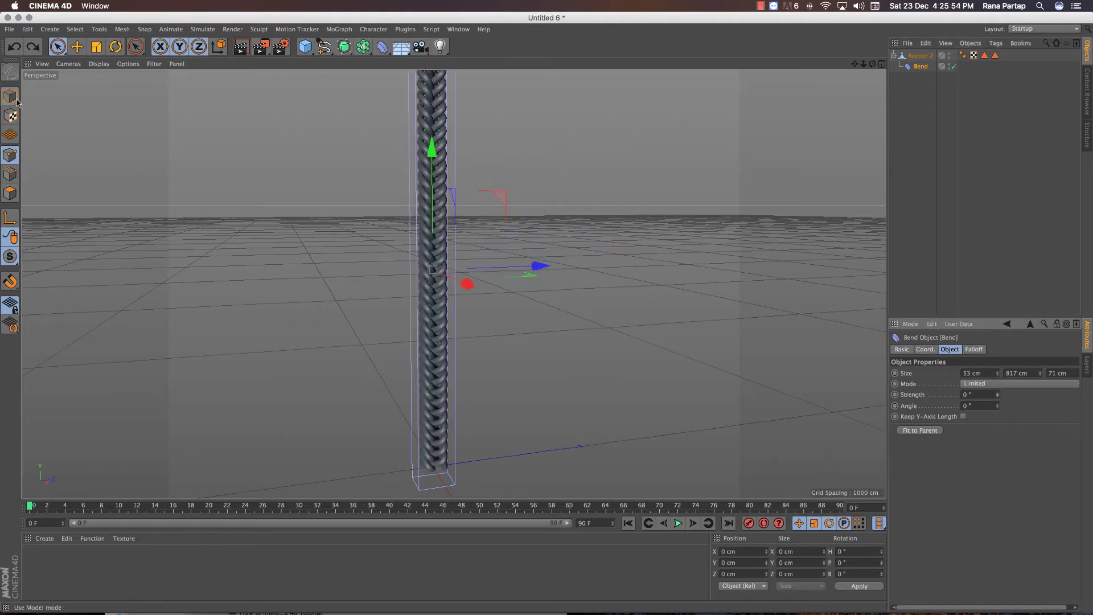
click(115, 46)
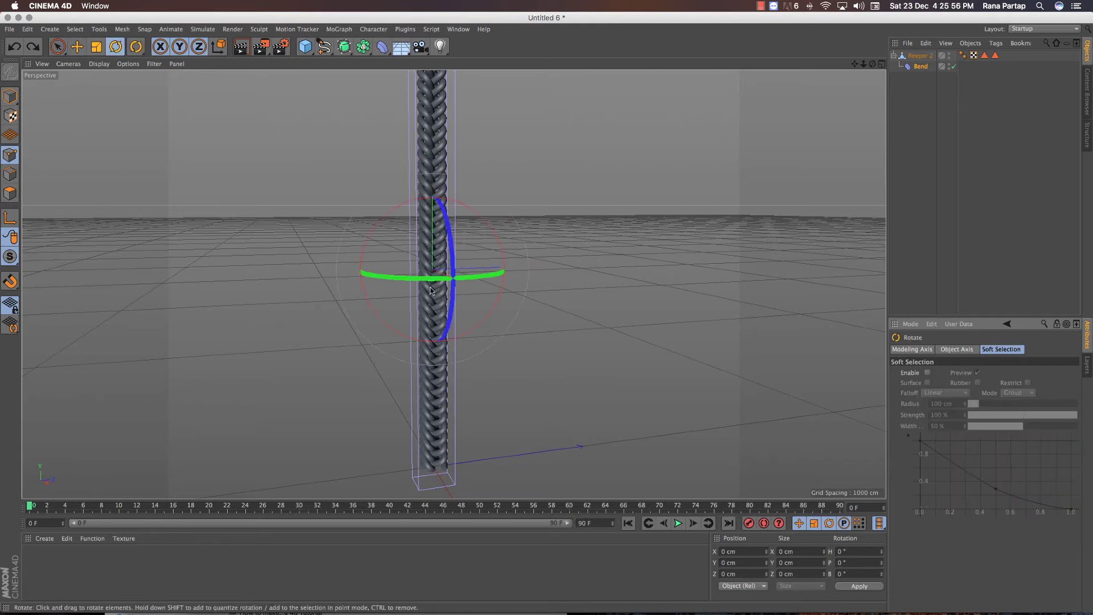
drag(477, 278, 363, 279)
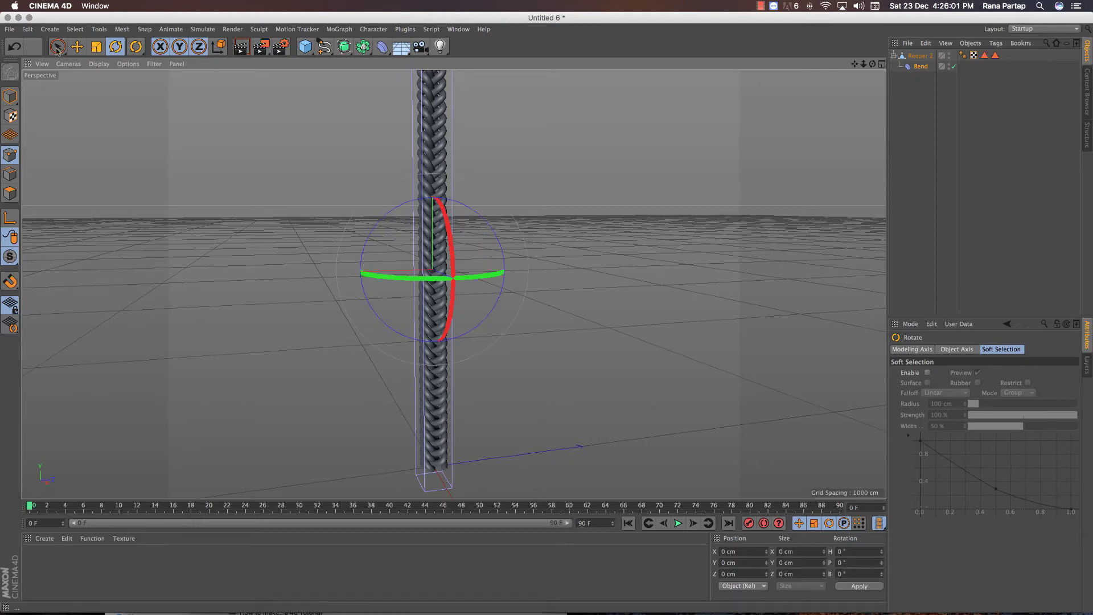
key(space)
click(919, 67)
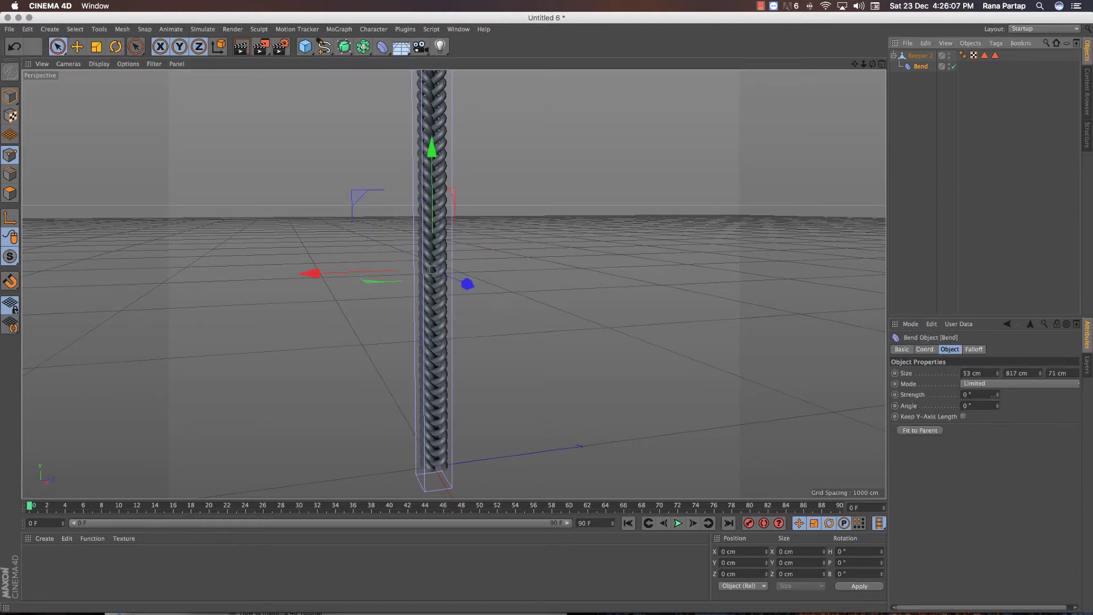
Set Bend strength to 74° and Size Y to 50 cm, then slide it along the rope
drag(997, 398, 986, 357)
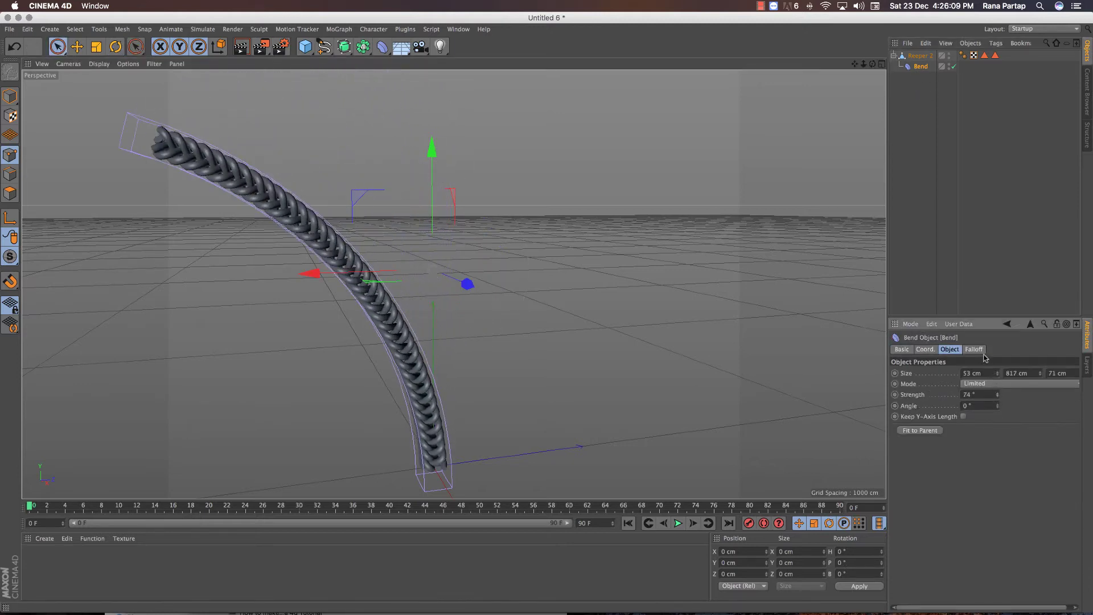
drag(1040, 376, 1048, 569)
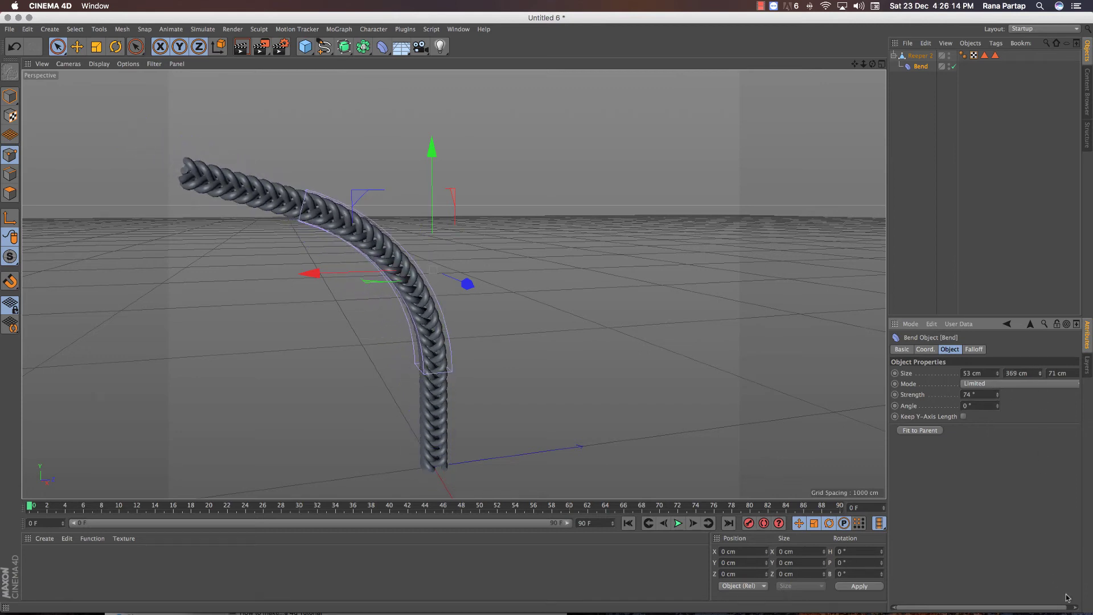
drag(1039, 376, 1048, 548)
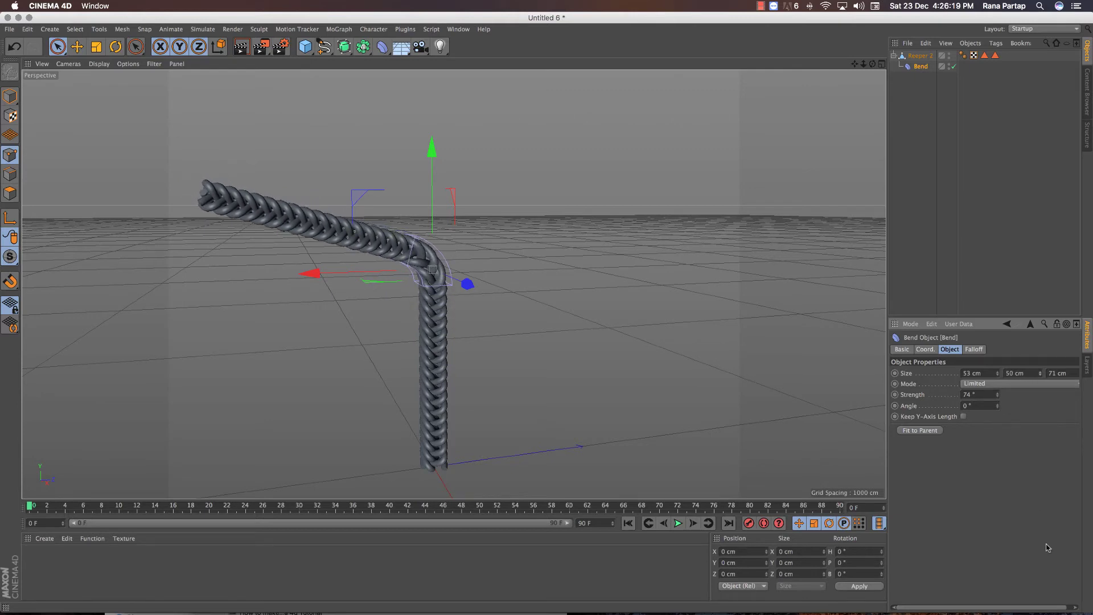
scroll(737, 358, down, 2)
drag(472, 168, 450, 172)
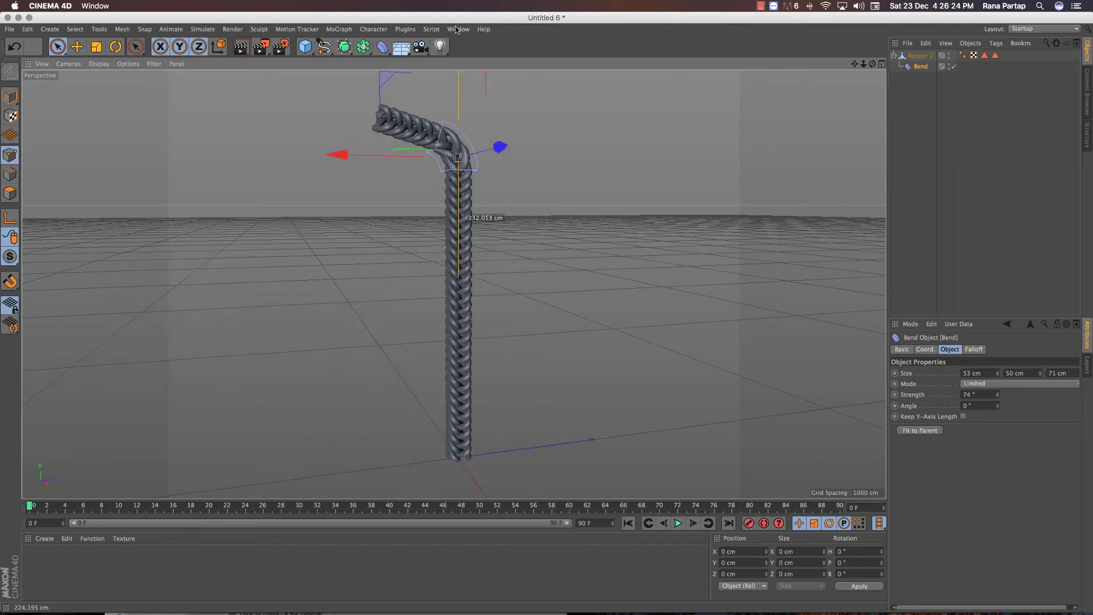
drag(450, 172, 473, 341)
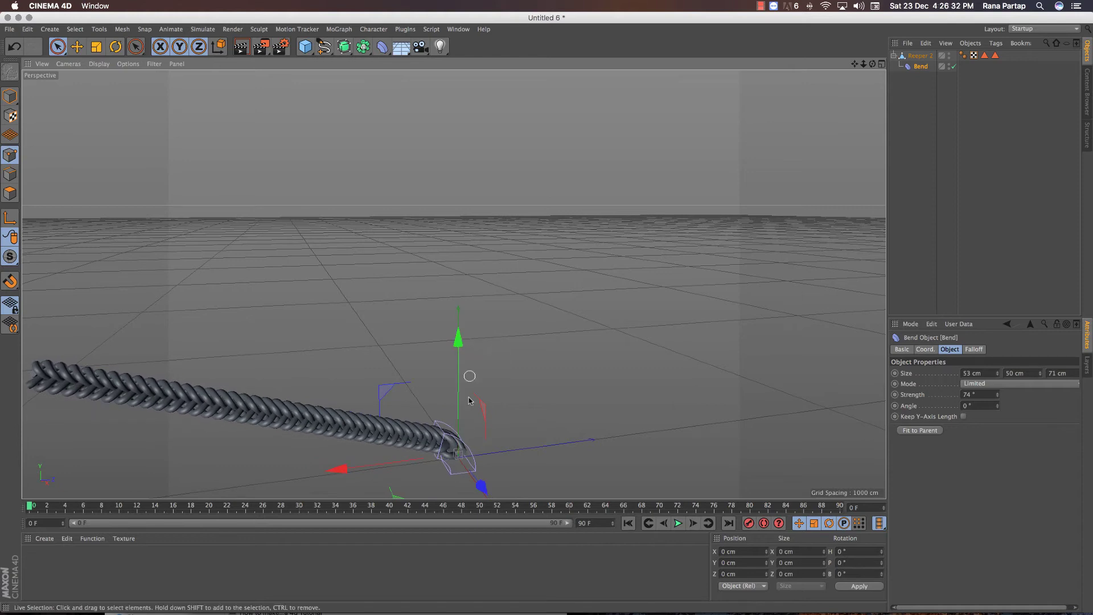
Add a Symmetry object on the XY plane containing Reeper 2, undoing an accidental move
click(493, 78)
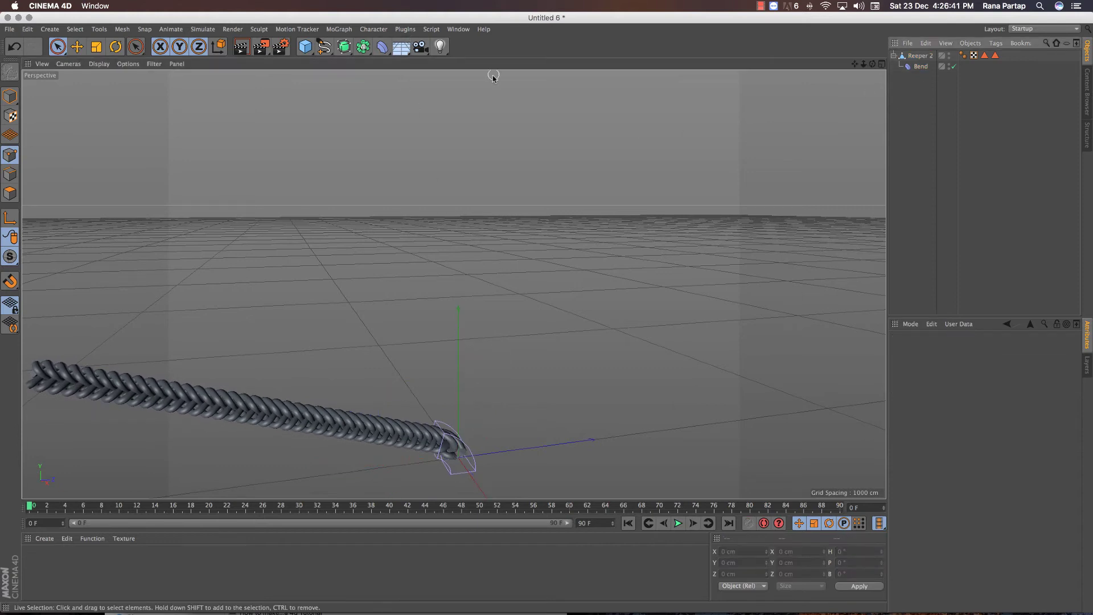
click(363, 46)
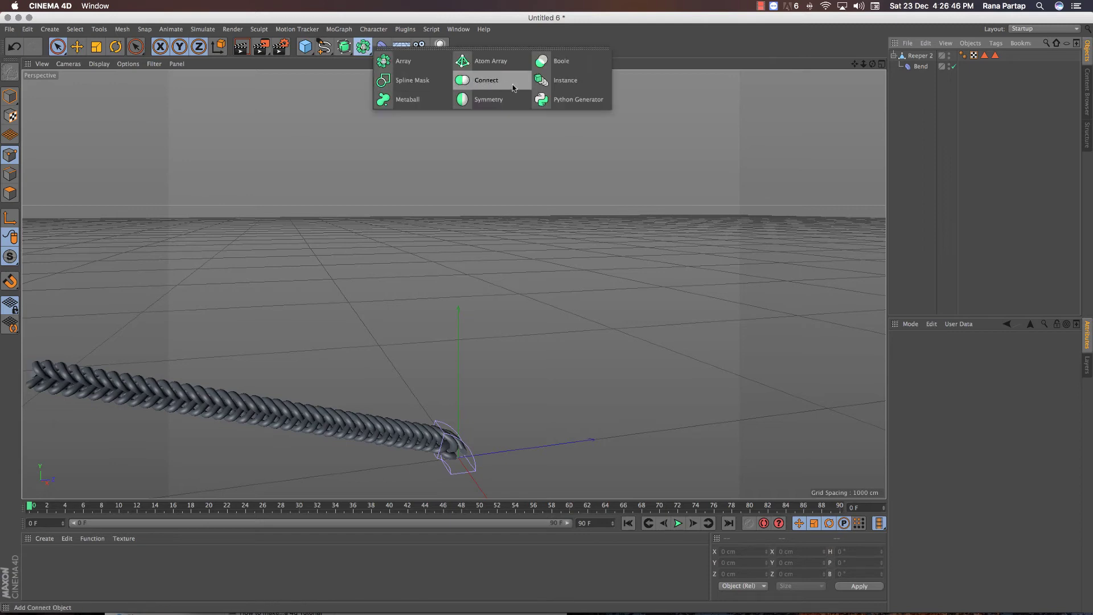
click(501, 100)
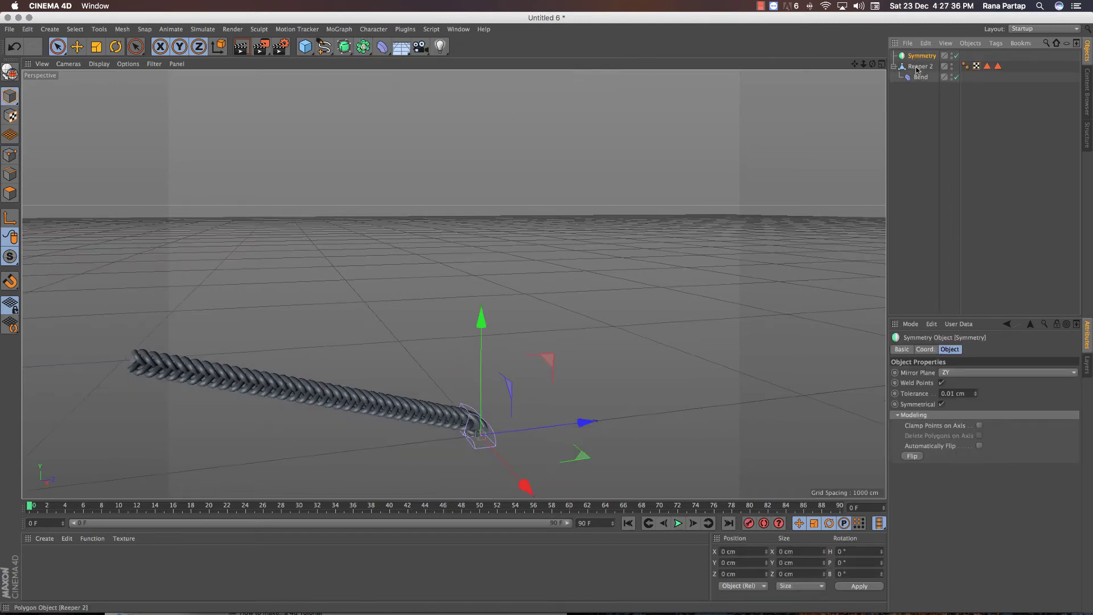
drag(917, 69, 921, 57)
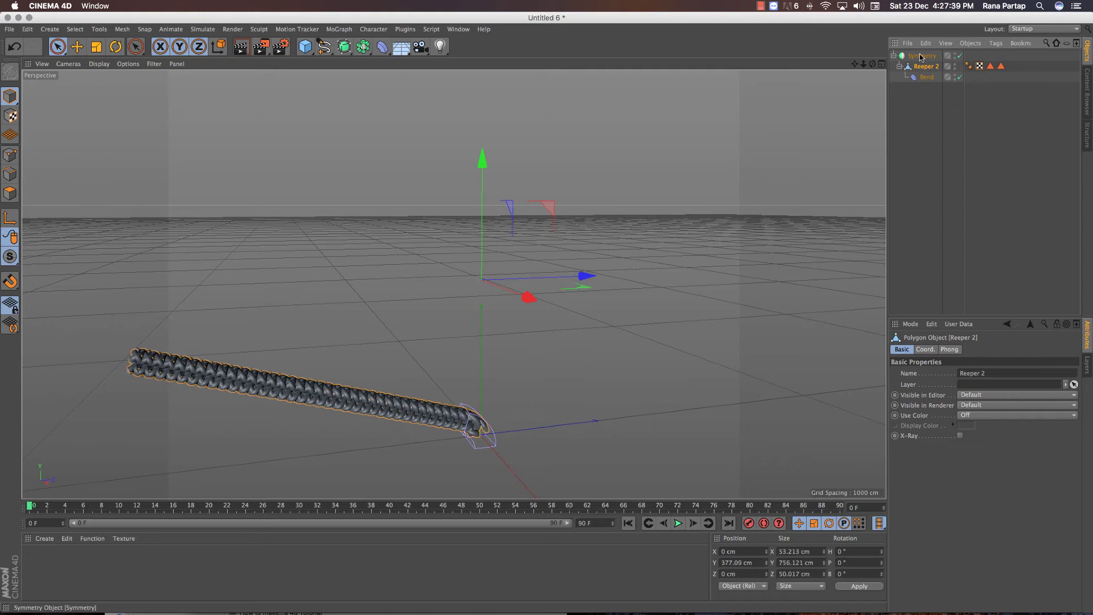
click(922, 56)
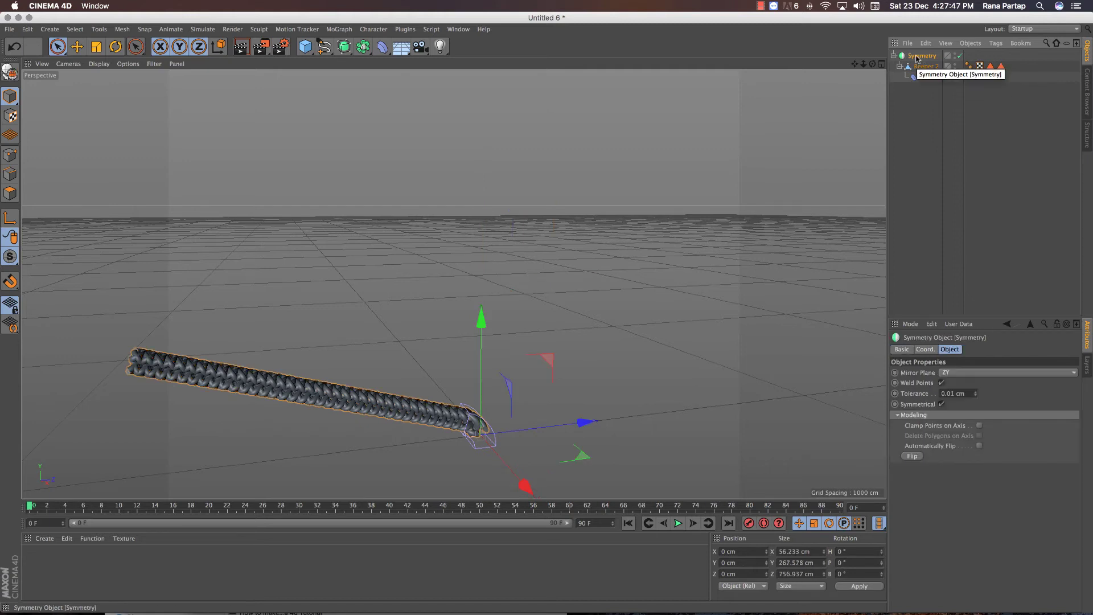
click(981, 374)
mouse_move(683, 403)
alt+mouse_down()
mouse_move(592, 405)
mouse_move(480, 288)
mouse_move(459, 214)
mouse_move(446, 272)
alt+mouse_up()
key(ctrl+z)
key(ctrl+z)
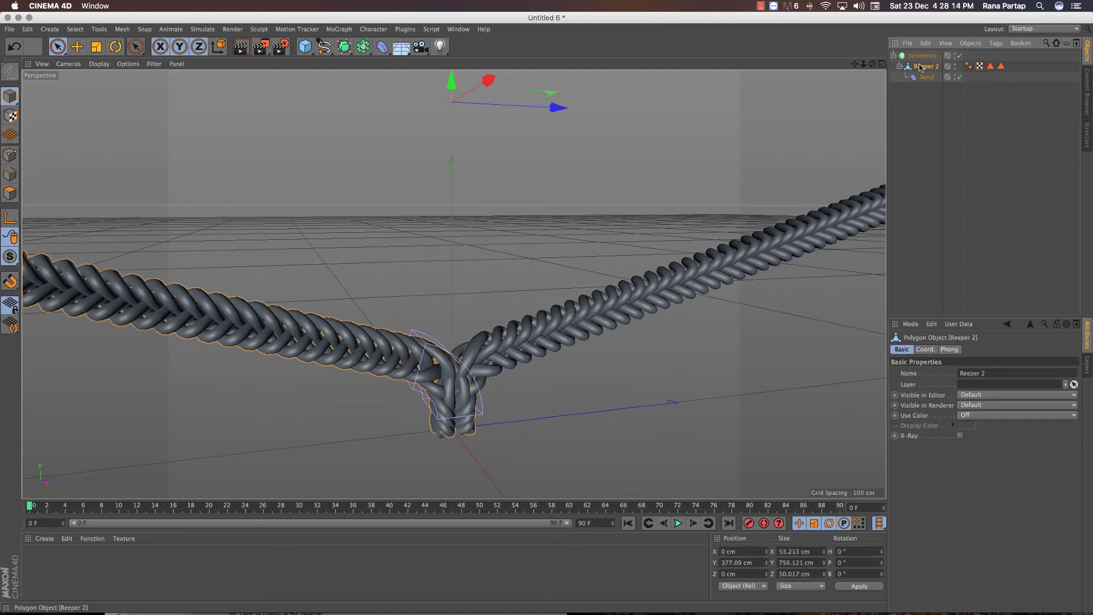
Shift the Bend along Z and Y, then at frame 90 raise it until the rope is vertical
drag(556, 108, 533, 107)
mouse_move(486, 248)
alt+mouse_down()
mouse_move(476, 256)
mouse_move(415, 220)
mouse_move(431, 229)
alt+mouse_up()
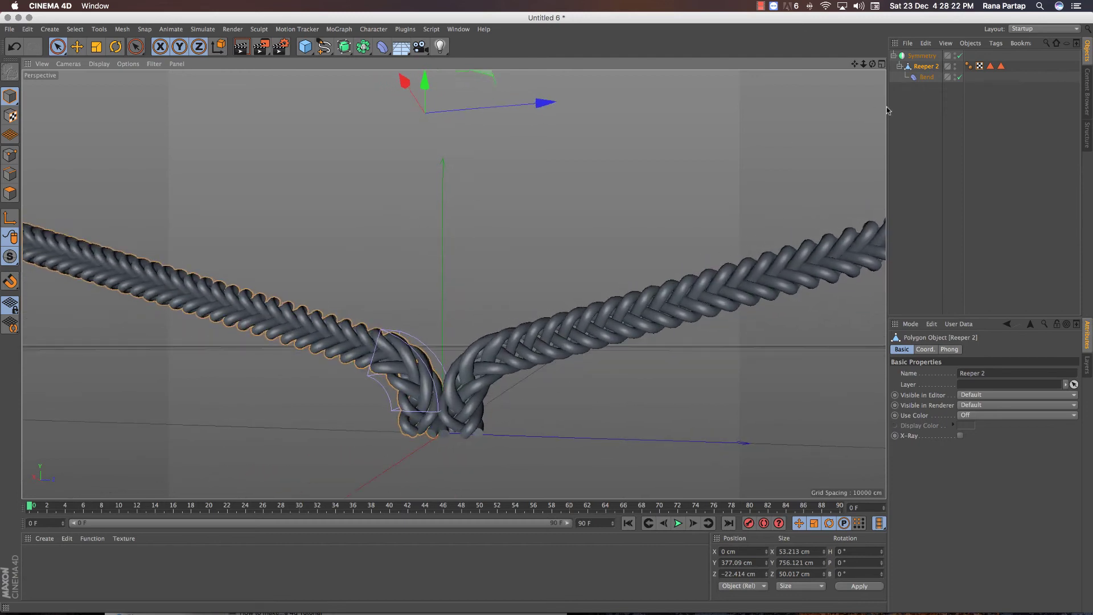
click(926, 77)
mouse_move(423, 272)
mouse_down()
mouse_move(421, 241)
mouse_move(478, 162)
mouse_move(462, 476)
mouse_up()
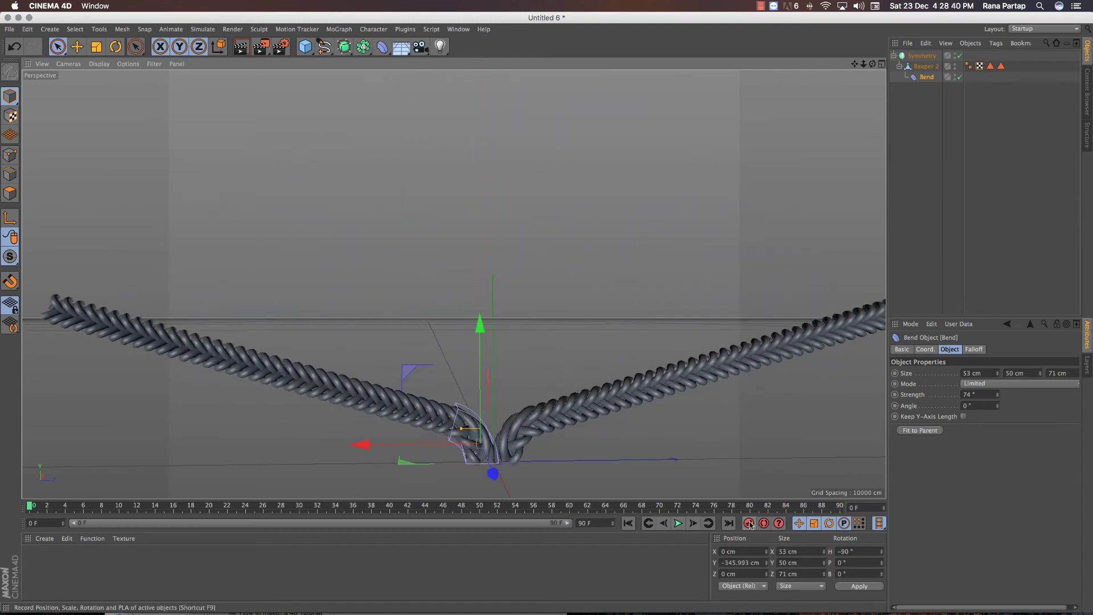
drag(752, 509, 854, 509)
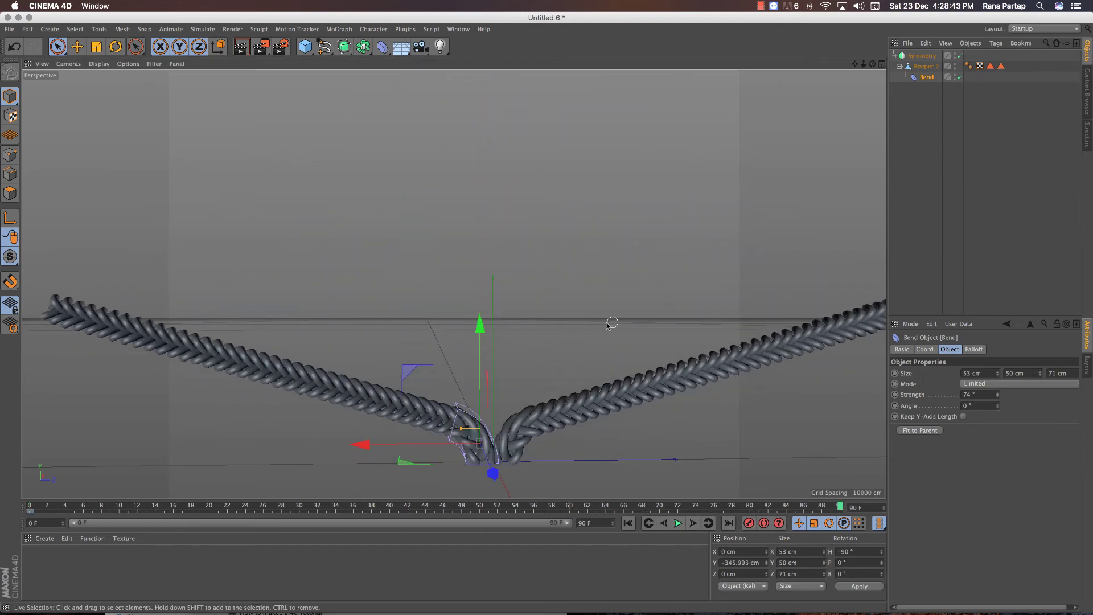
mouse_move(480, 317)
mouse_down()
mouse_move(493, 90)
mouse_move(481, 9)
mouse_up()
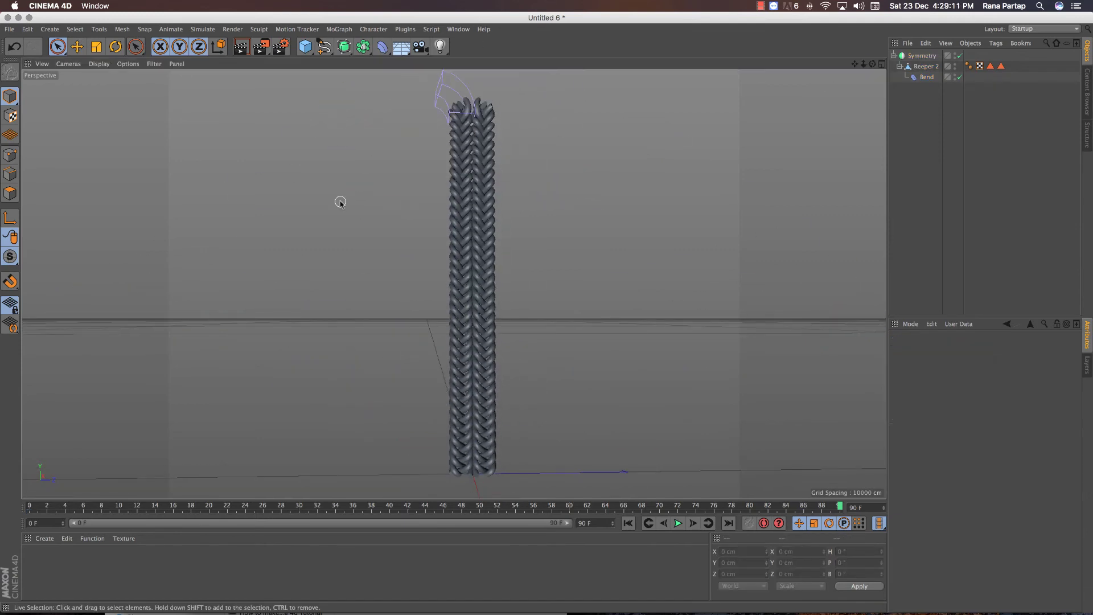
Add a Cube and shrink it along X and Z to the rope's thickness
click(305, 46)
click(403, 66)
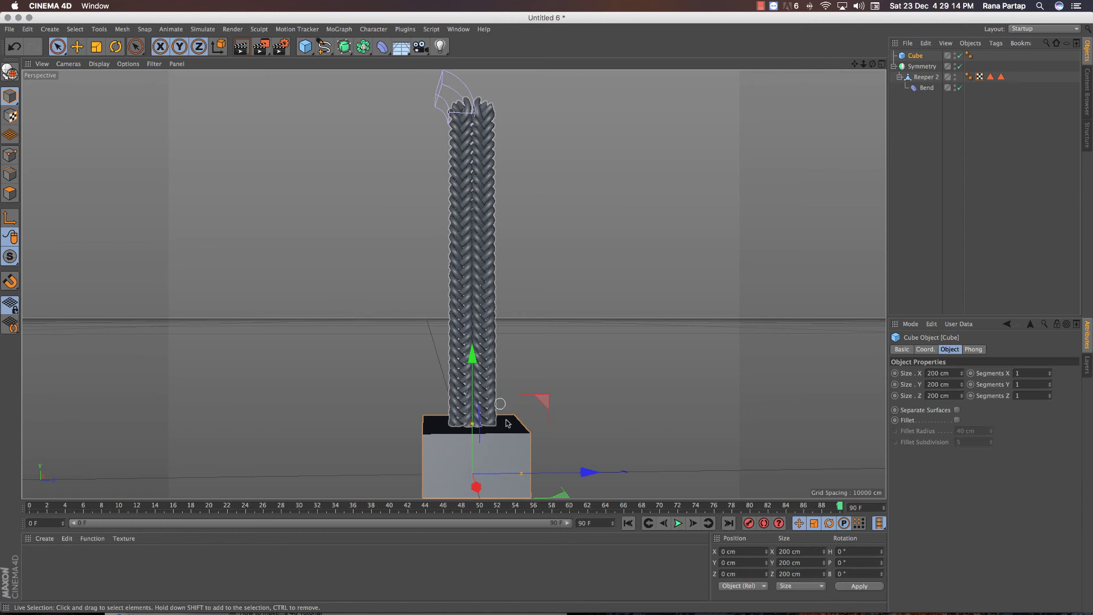
middle_click(788, 166)
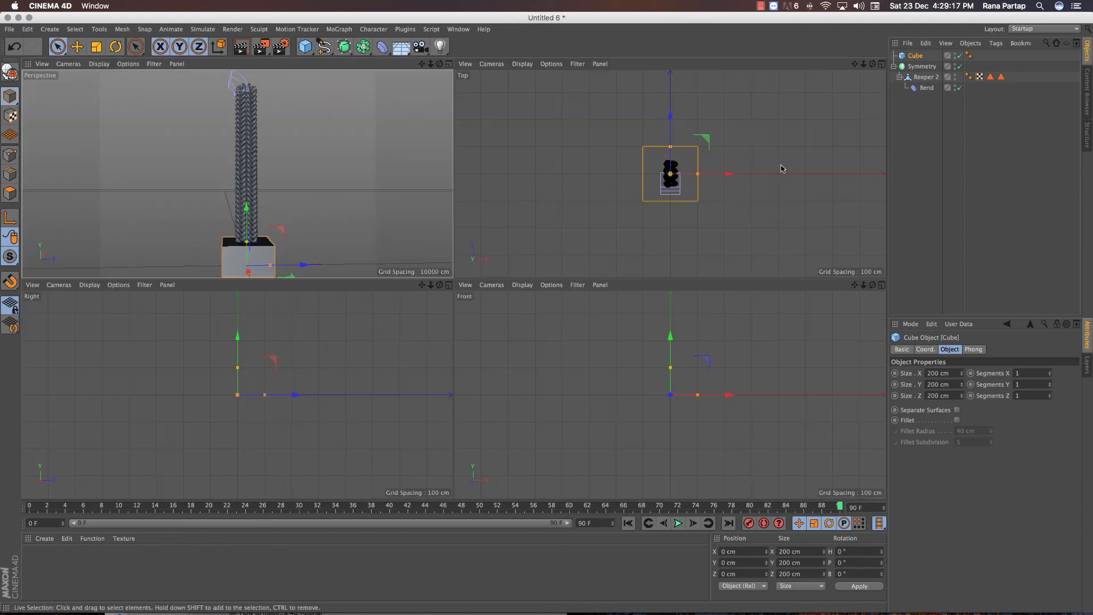
drag(738, 169, 693, 169)
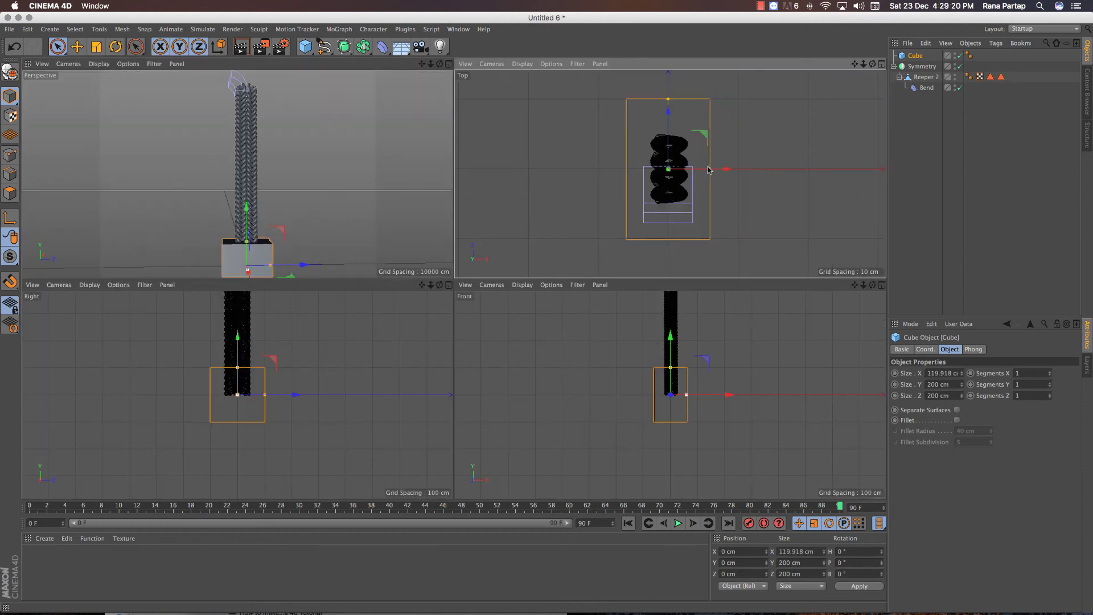
drag(669, 106, 669, 124)
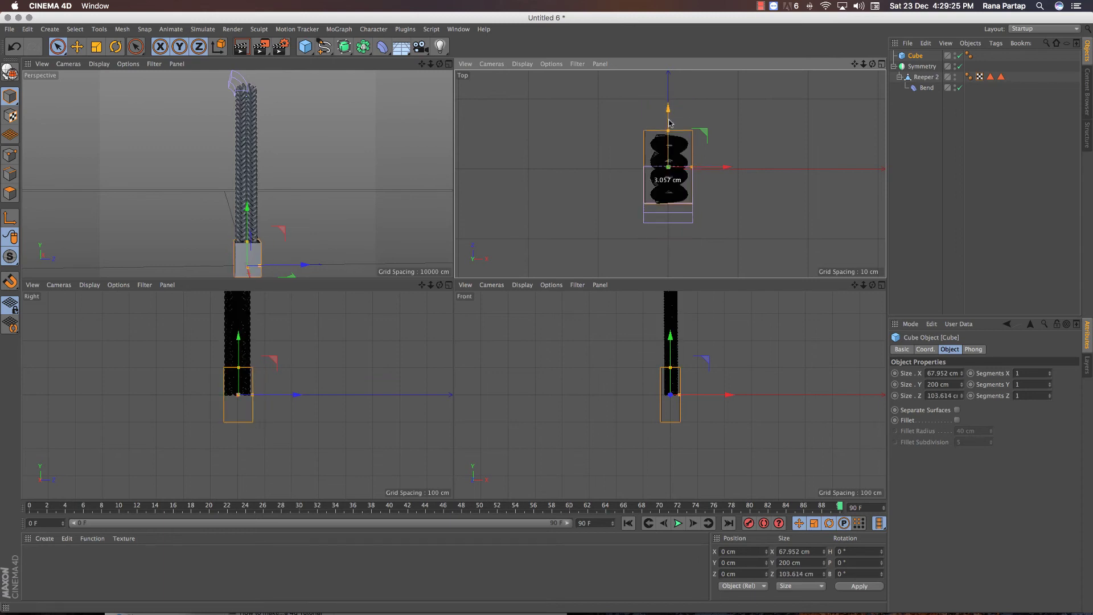
scroll(720, 170, up, 2)
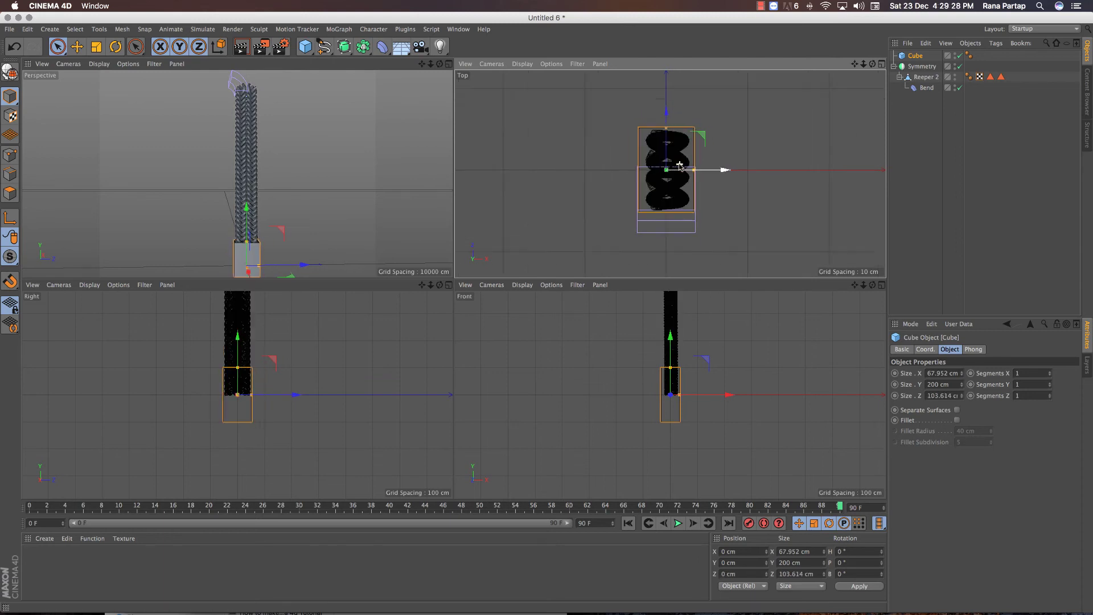
scroll(720, 171, up, 2)
drag(704, 173, 697, 175)
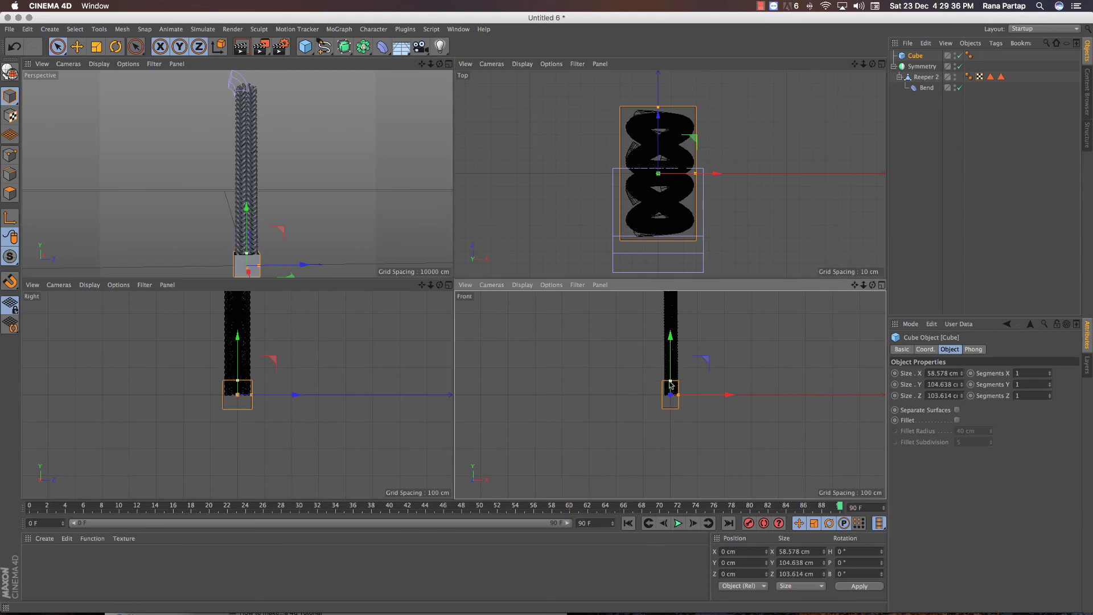
Move the cube up the Y axis to the top of the rope column at frame 90
drag(671, 358, 673, 352)
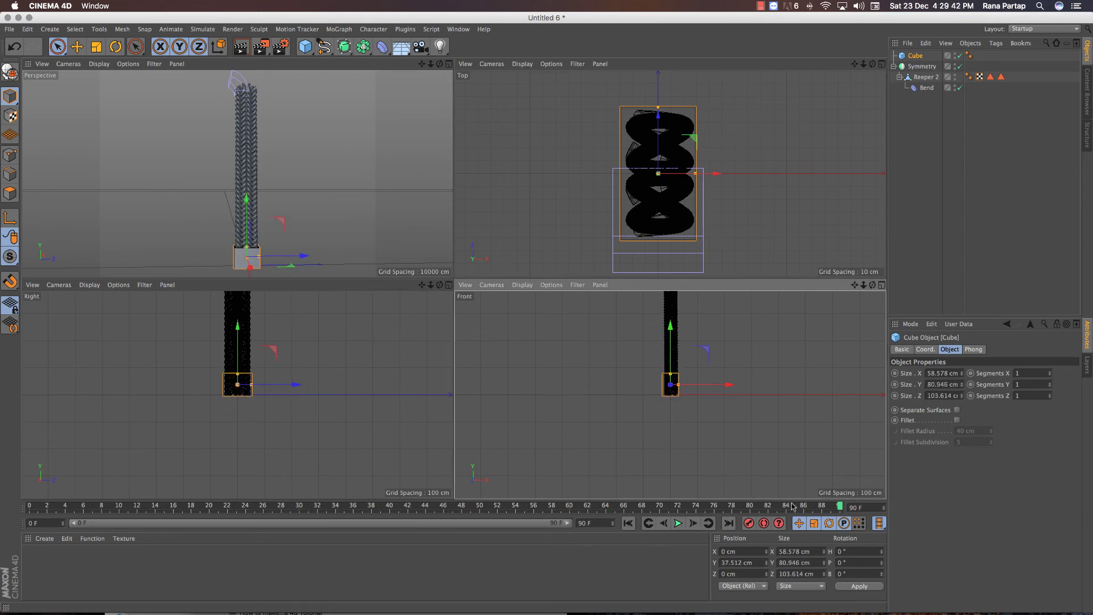
key(shift+f)
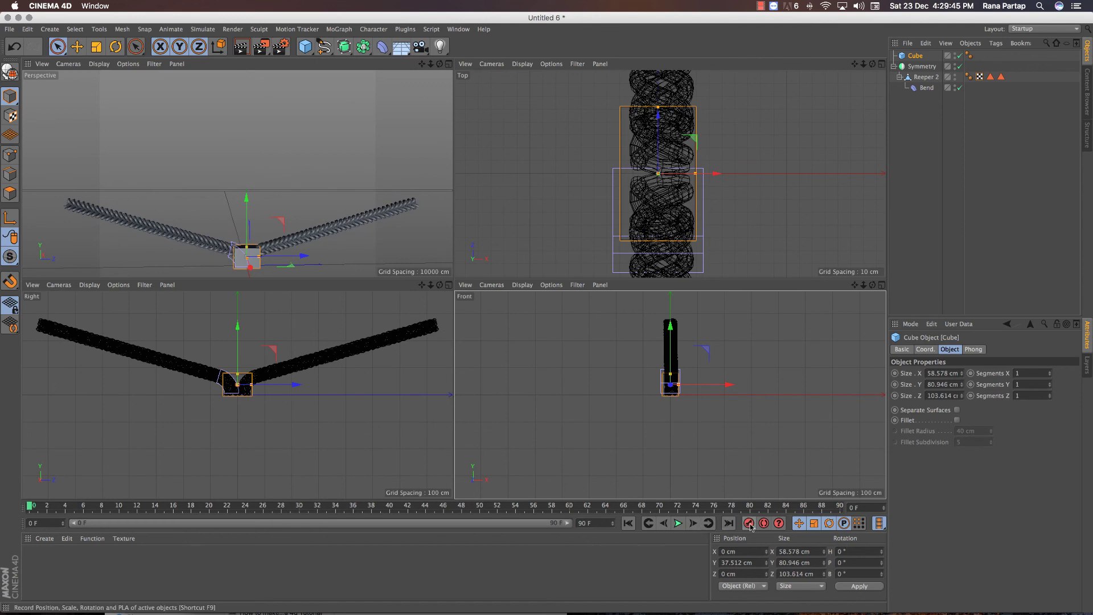
key(shift+g)
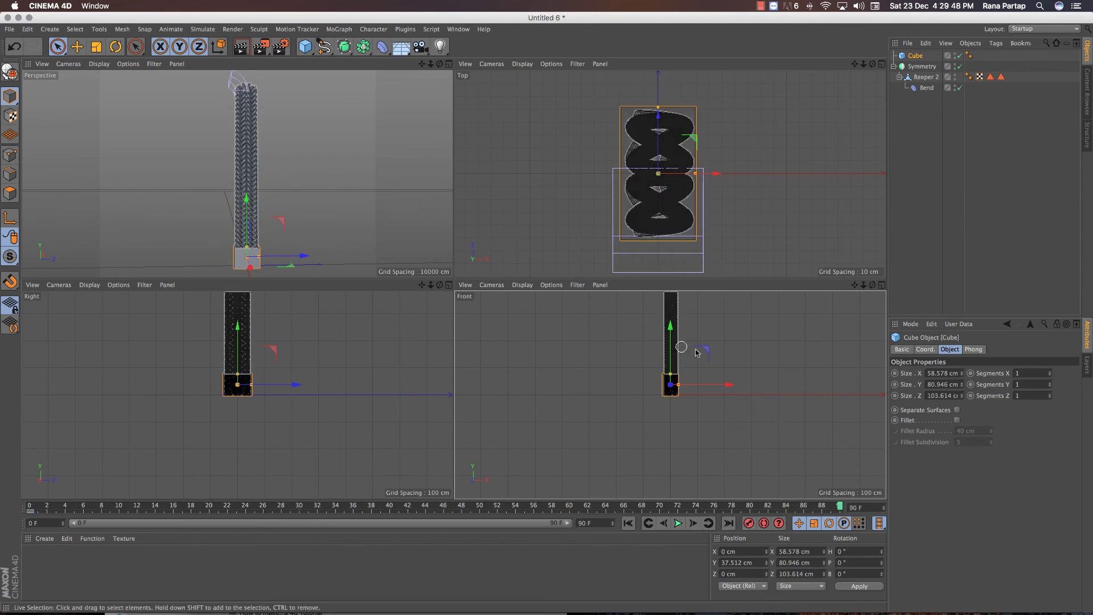
drag(863, 290, 860, 312)
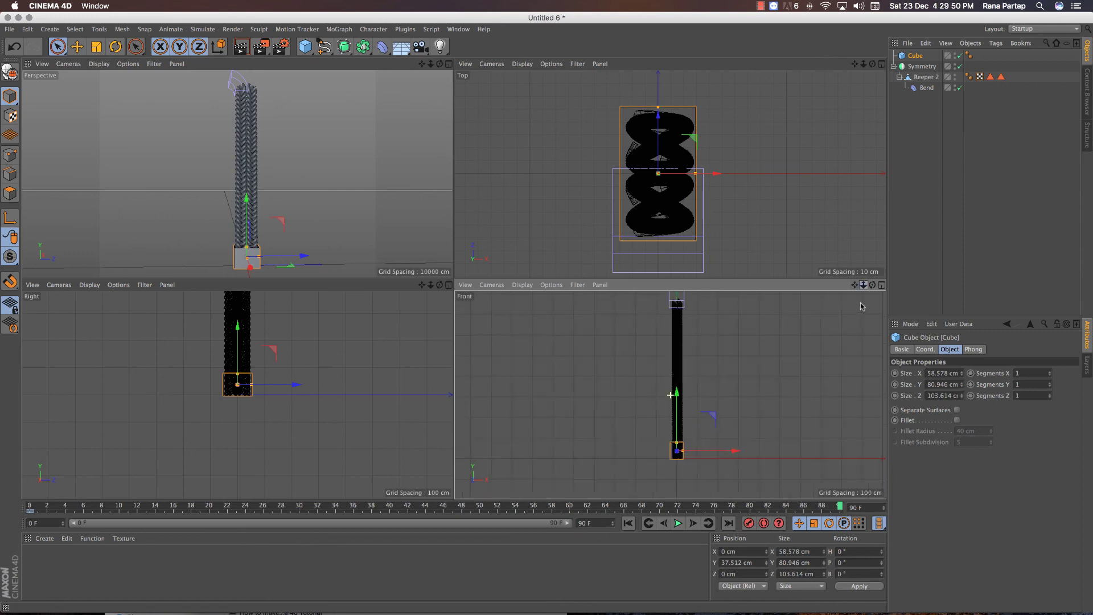
drag(666, 420, 669, 299)
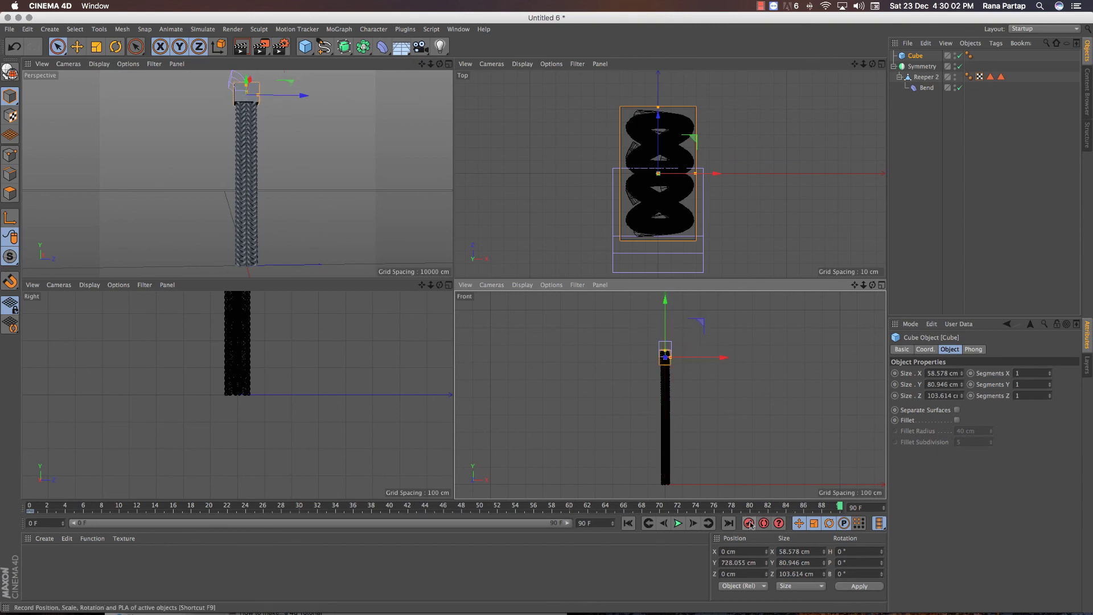
Return to frame 38, deselect the cube and play the bend animation in a maximized Perspective view
drag(815, 507, 373, 453)
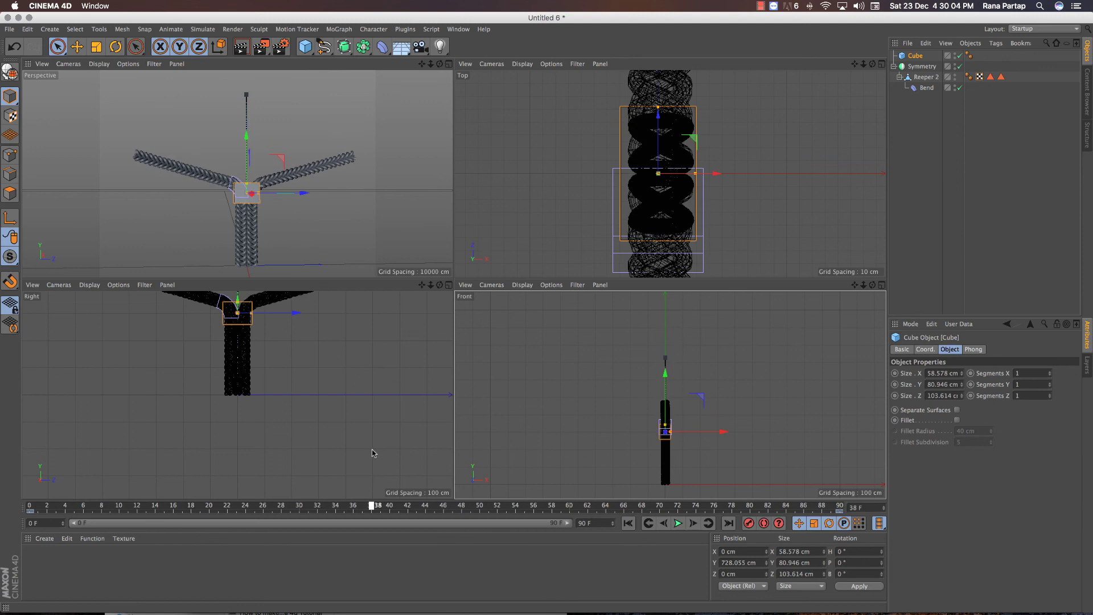
click(398, 182)
middle_click(413, 155)
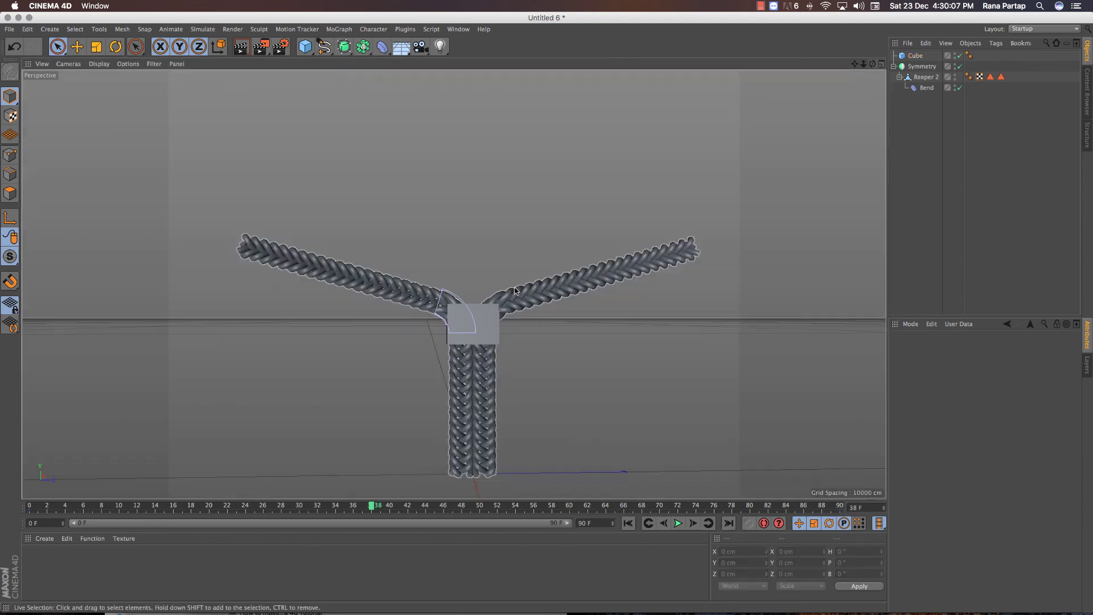
click(678, 523)
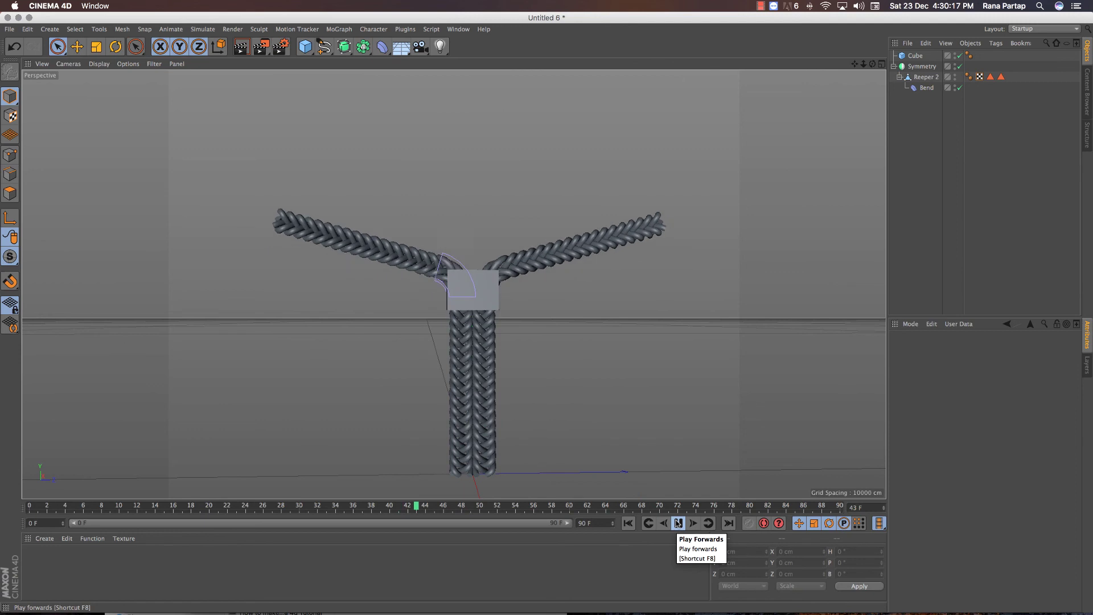
scroll(461, 392, up, 2)
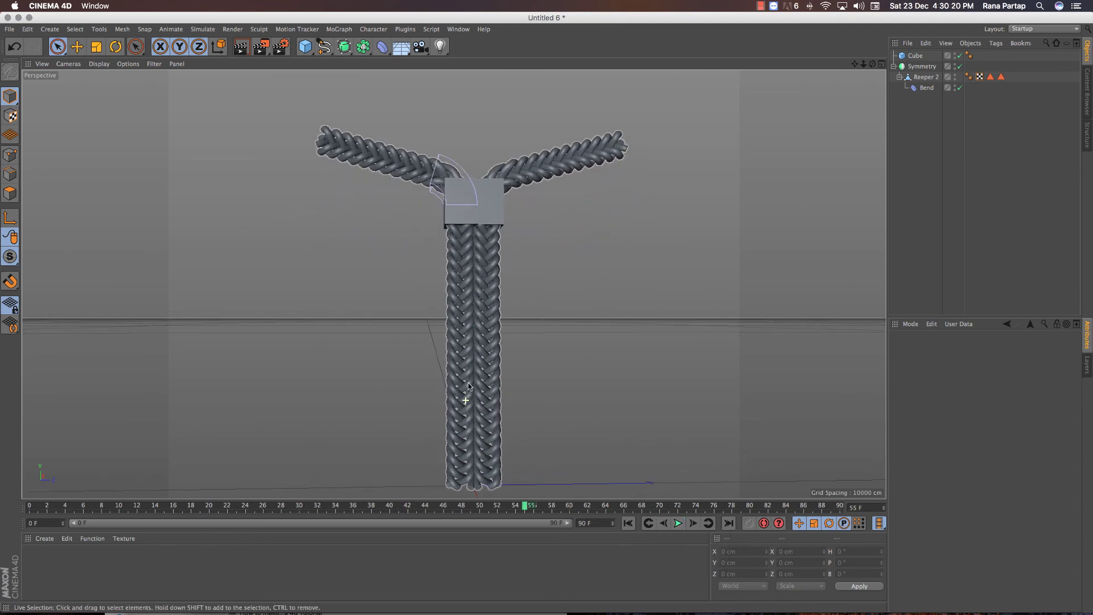